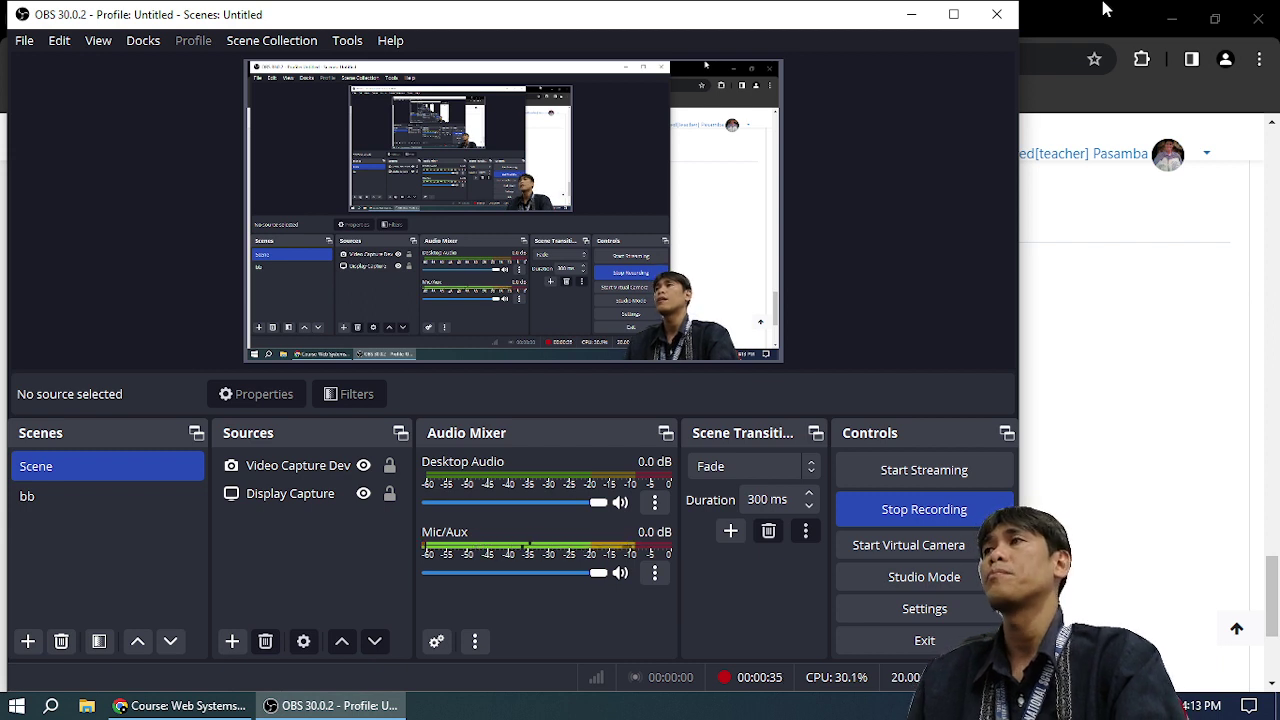
pyautogui.click(1105, 10)
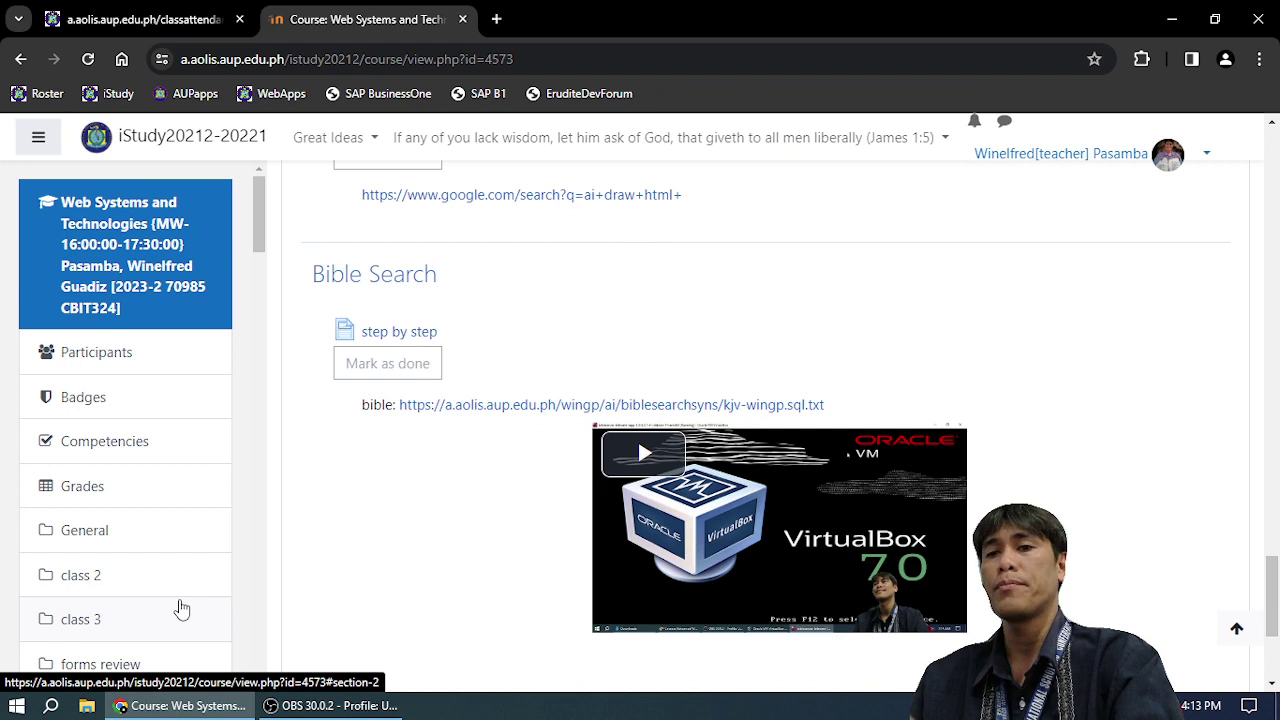
pyautogui.press('super')
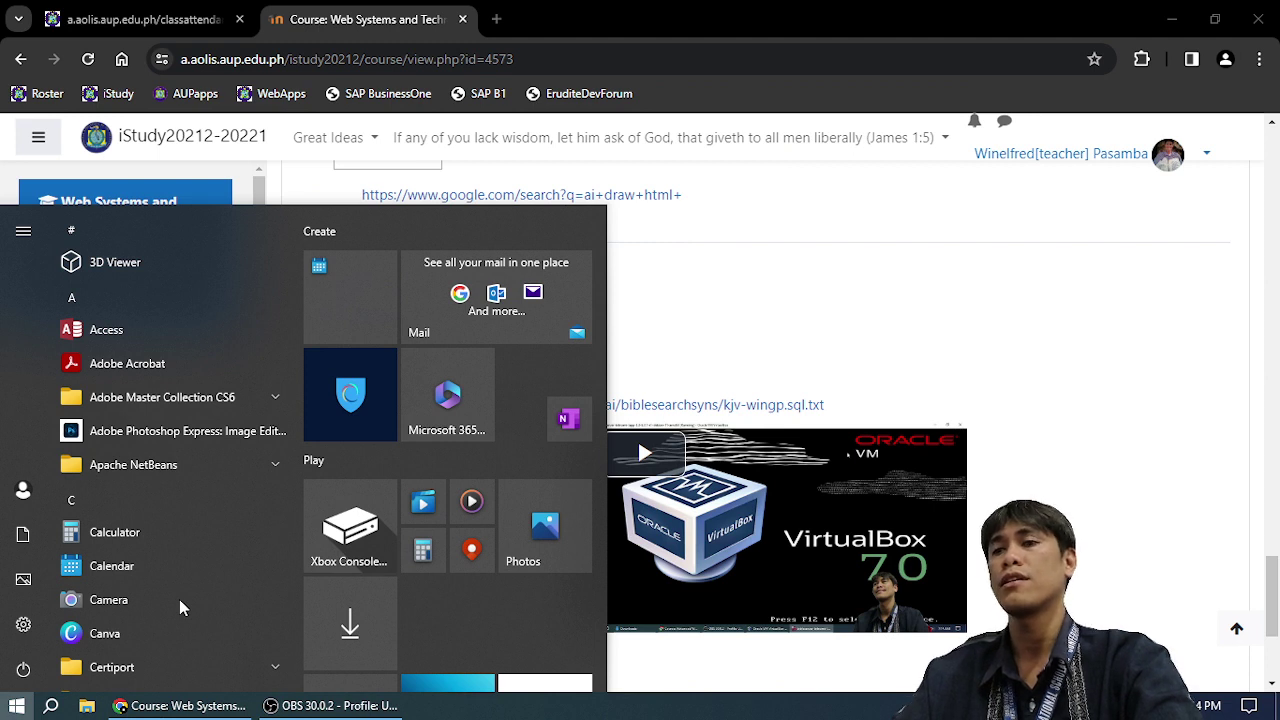
pyautogui.write('v')
pyautogui.press('BackSpace')
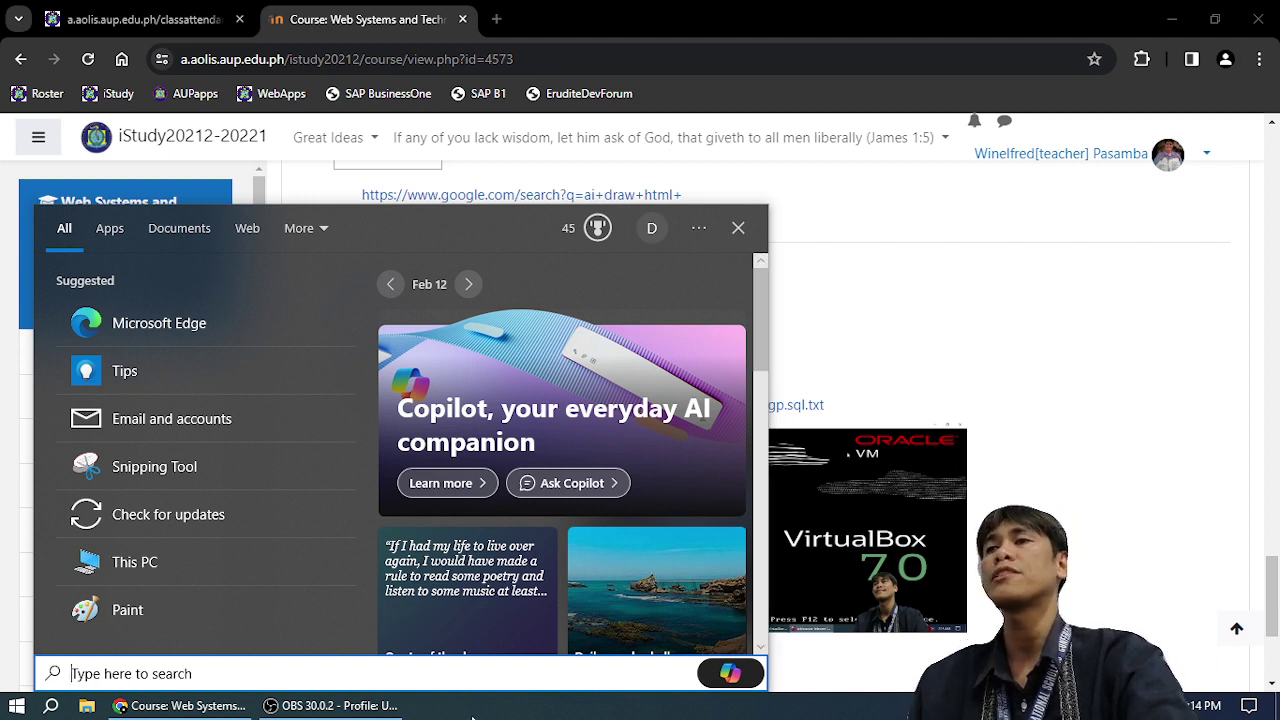
pyautogui.press('Escape')
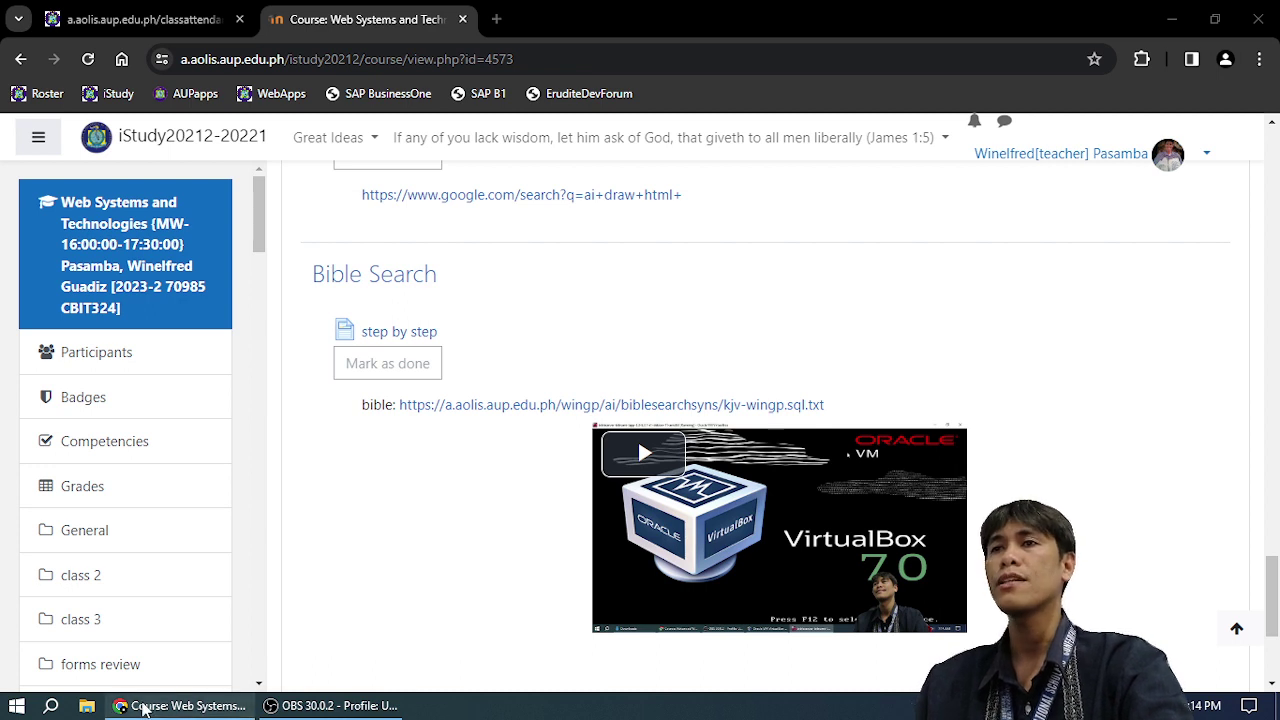
# Step: Switch to File Explorer in a maximized window and open the Downloads folder
pyautogui.click(87, 705)
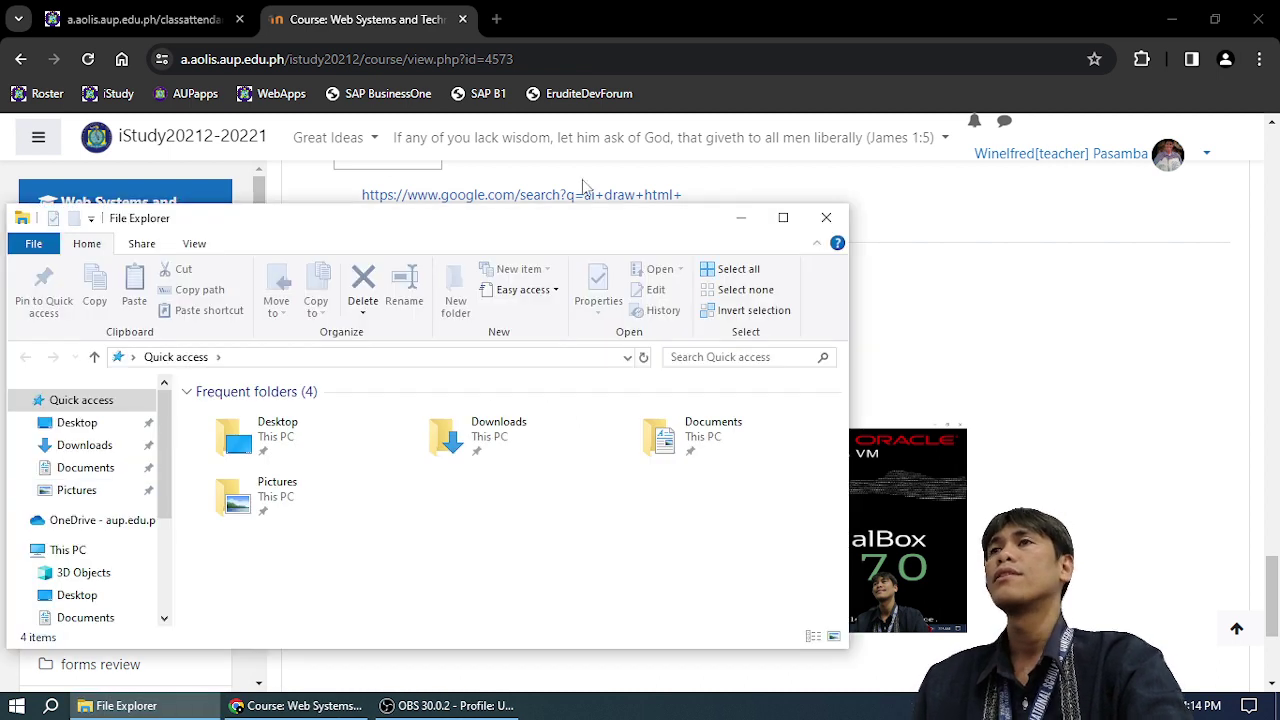
pyautogui.click(783, 220)
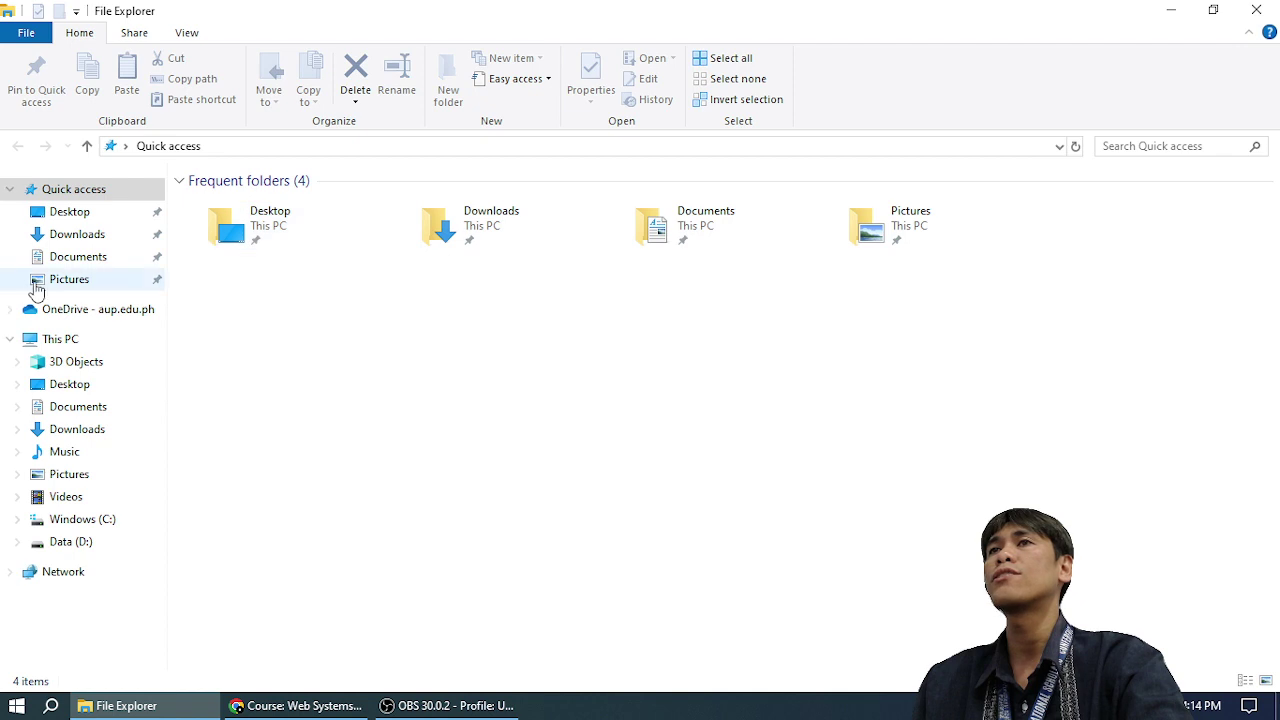
pyautogui.click(94, 432)
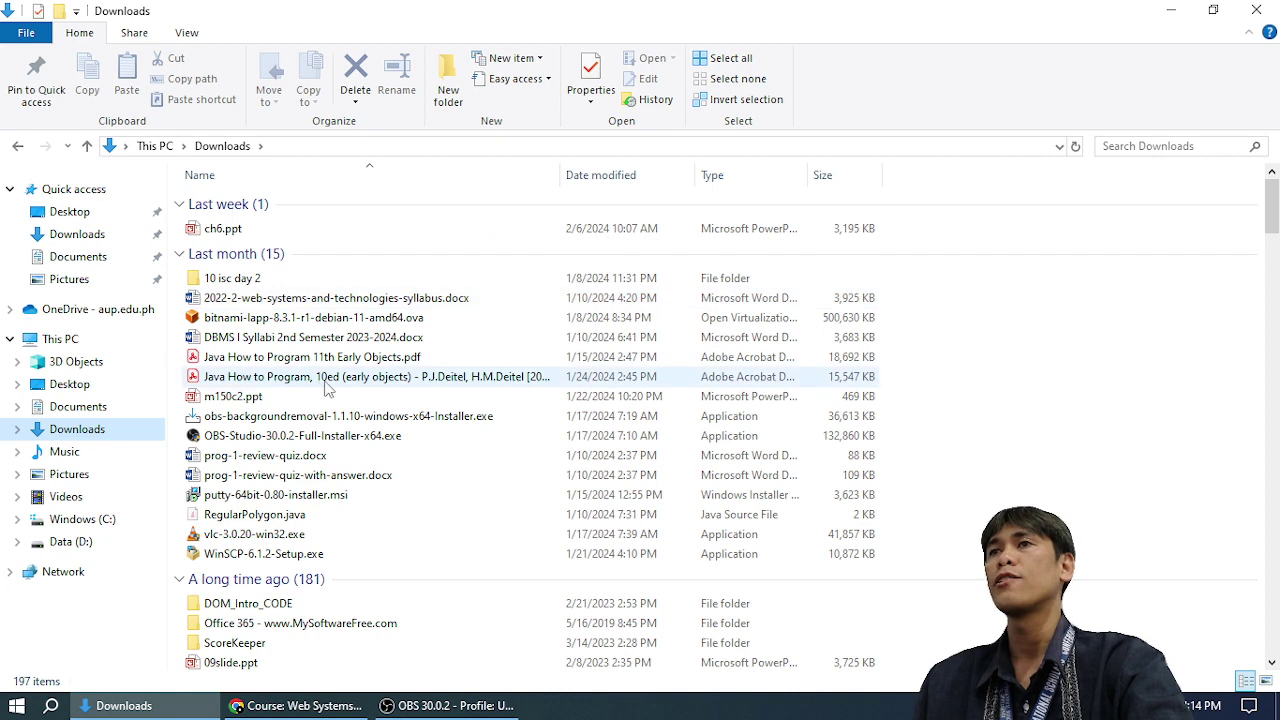
# Step: Import bitnami-lapp-8.3.1-r1-debian-11-amd64.ova into VirtualBox with the suggested appliance settings and accept the software license agreement
pyautogui.click(341, 319)
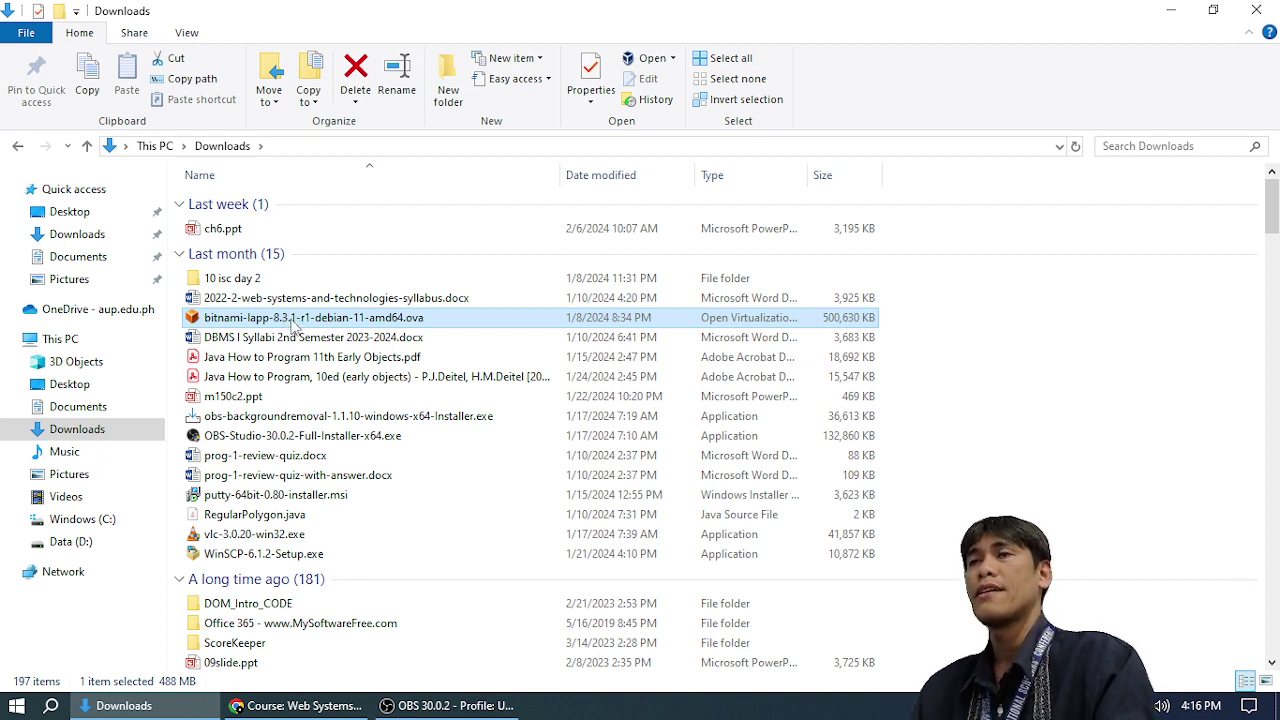
pyautogui.doubleClick(292, 320)
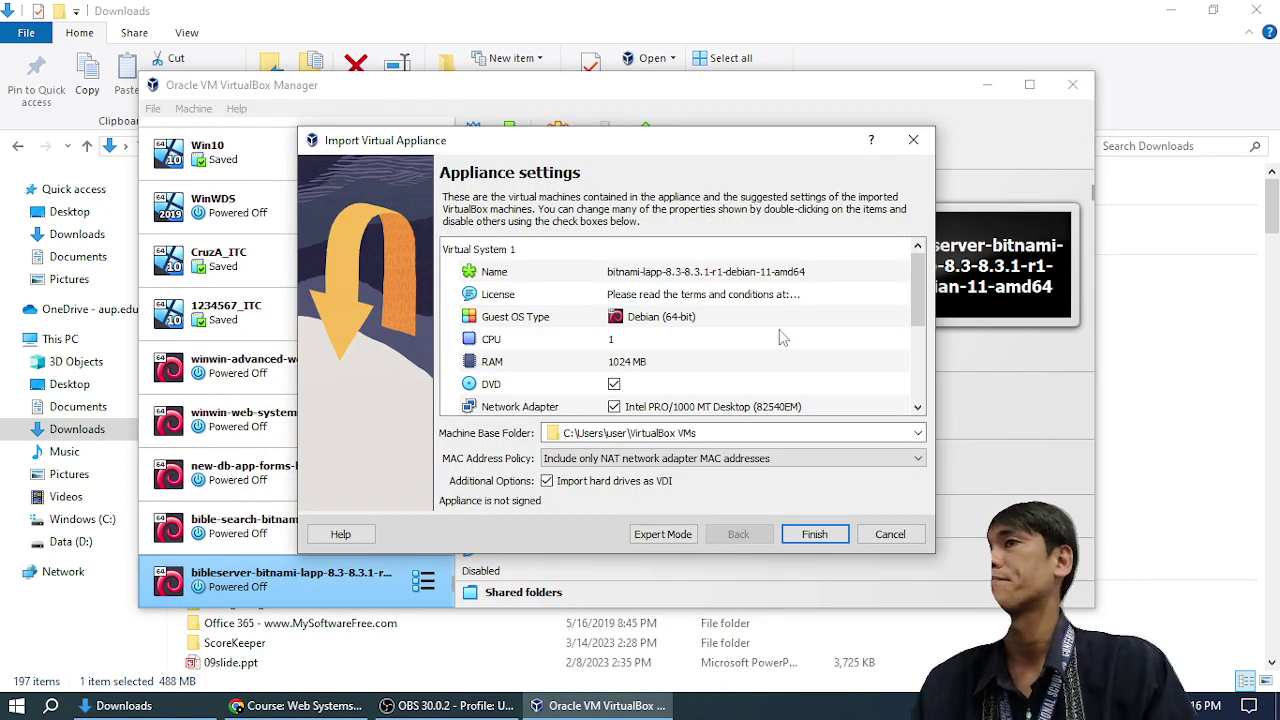
pyautogui.click(814, 535)
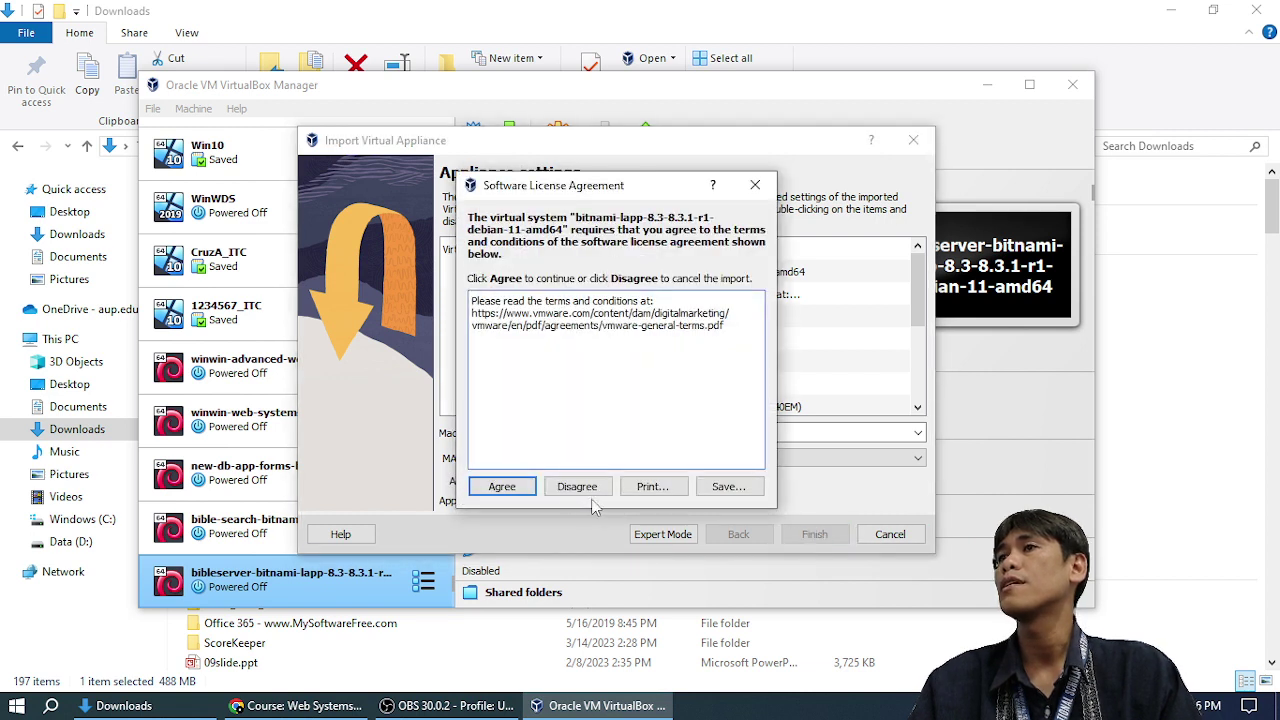
pyautogui.click(502, 487)
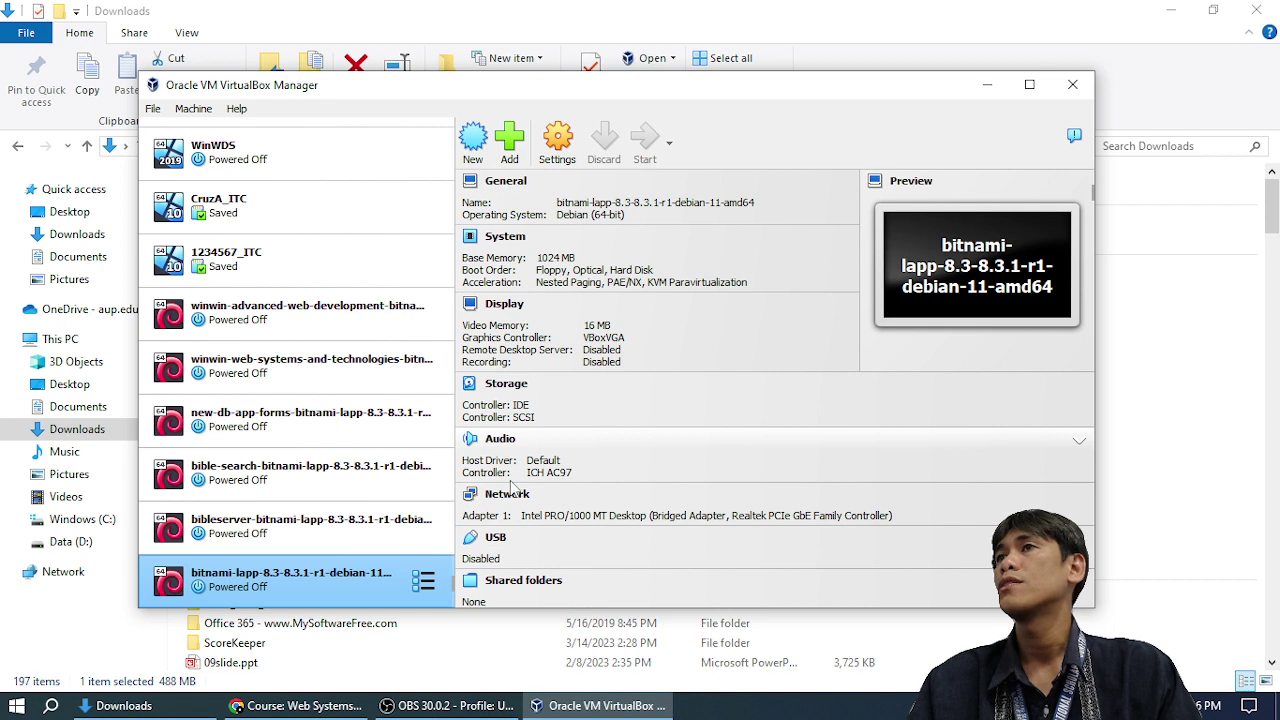
pyautogui.click(450, 705)
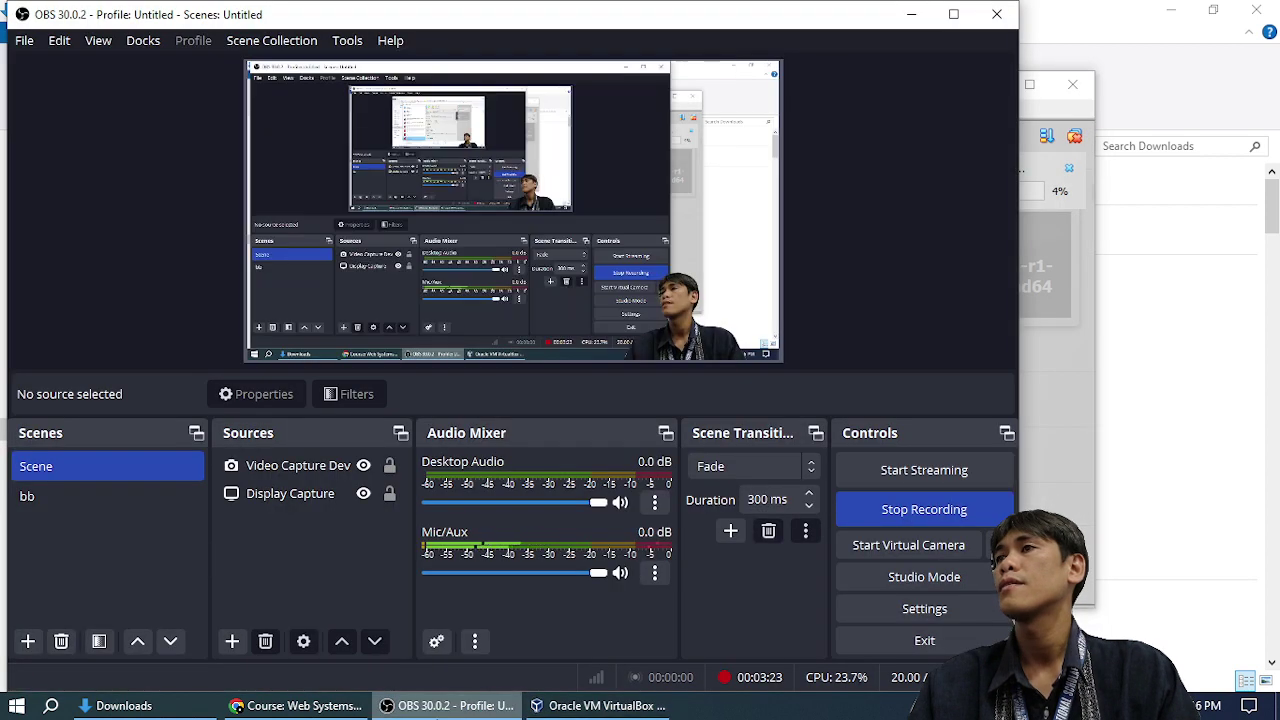
pyautogui.hotkey('alt', 'Tab')
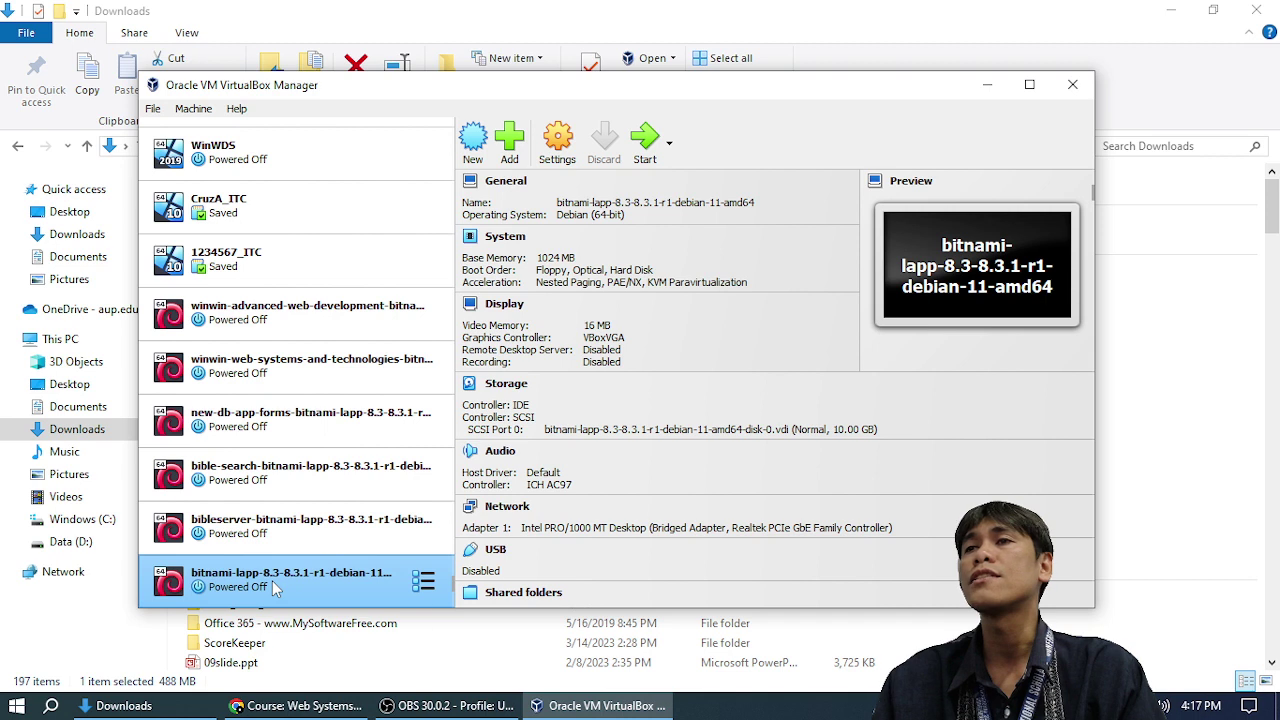
# Step: Rename the imported virtual machine by prefixing its name with "bibleserver2-"
pyautogui.click(560, 150)
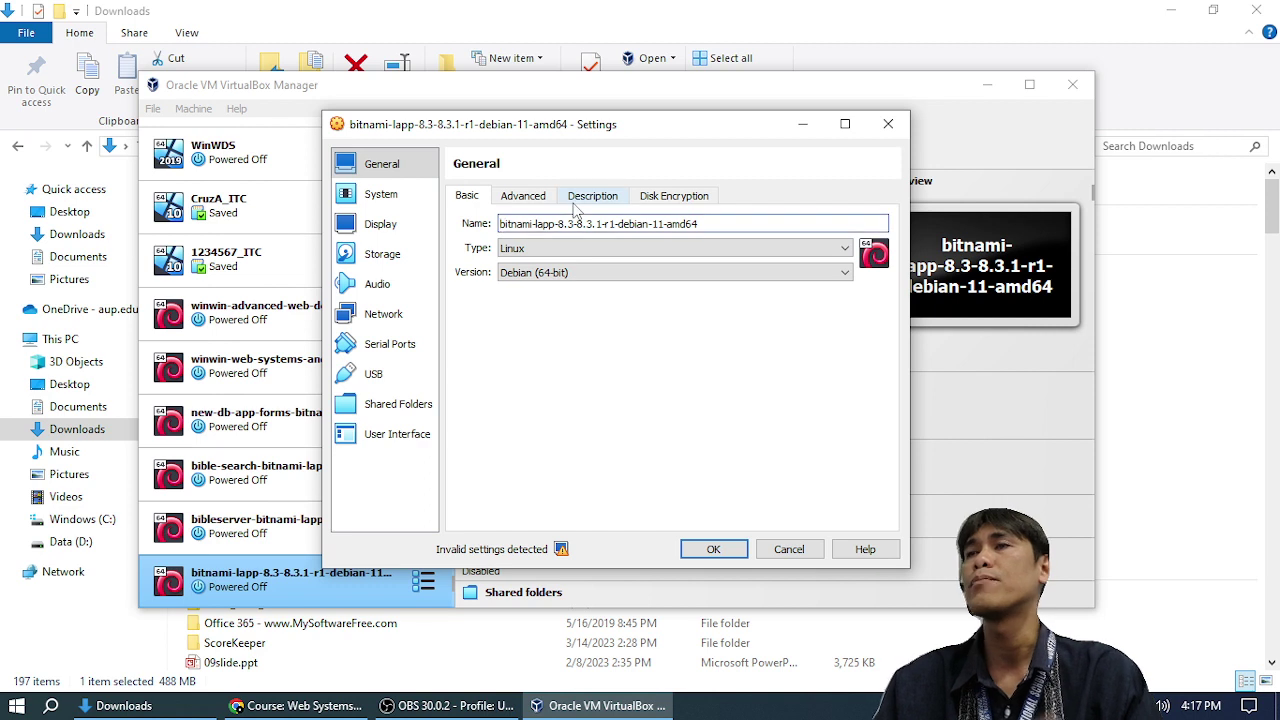
pyautogui.write('bib')
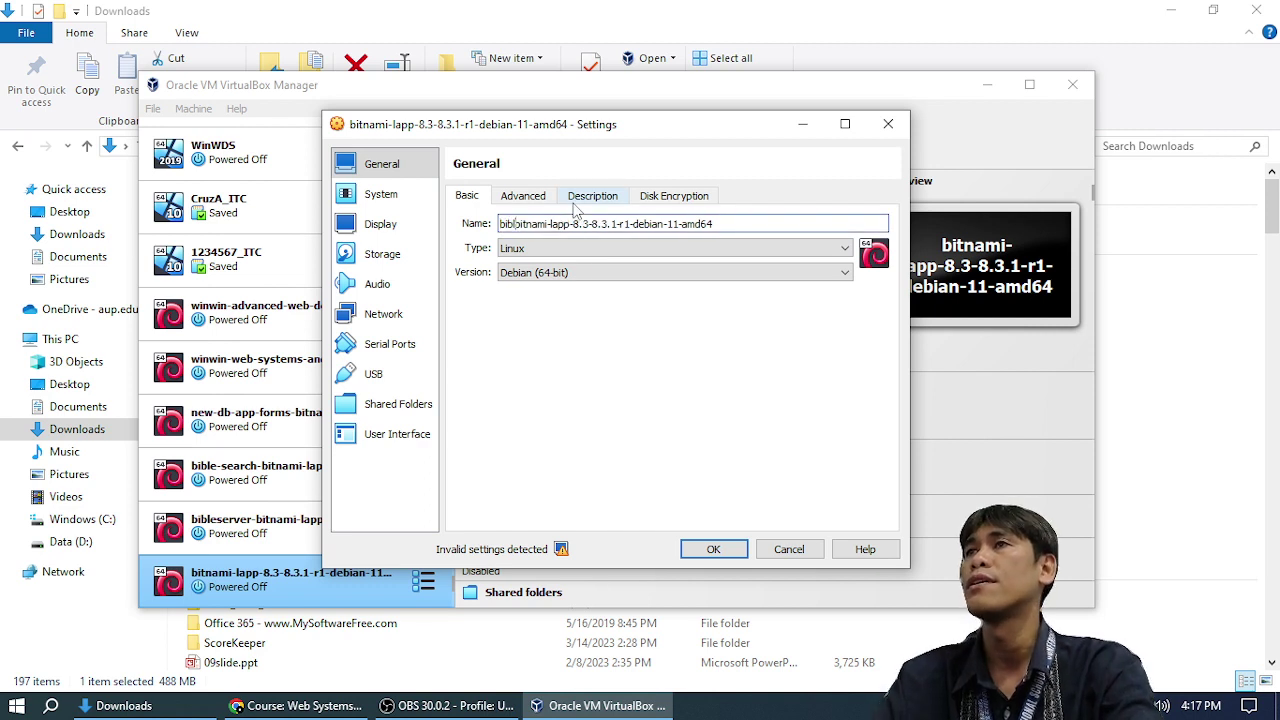
pyautogui.write('le')
pyautogui.write('server2')
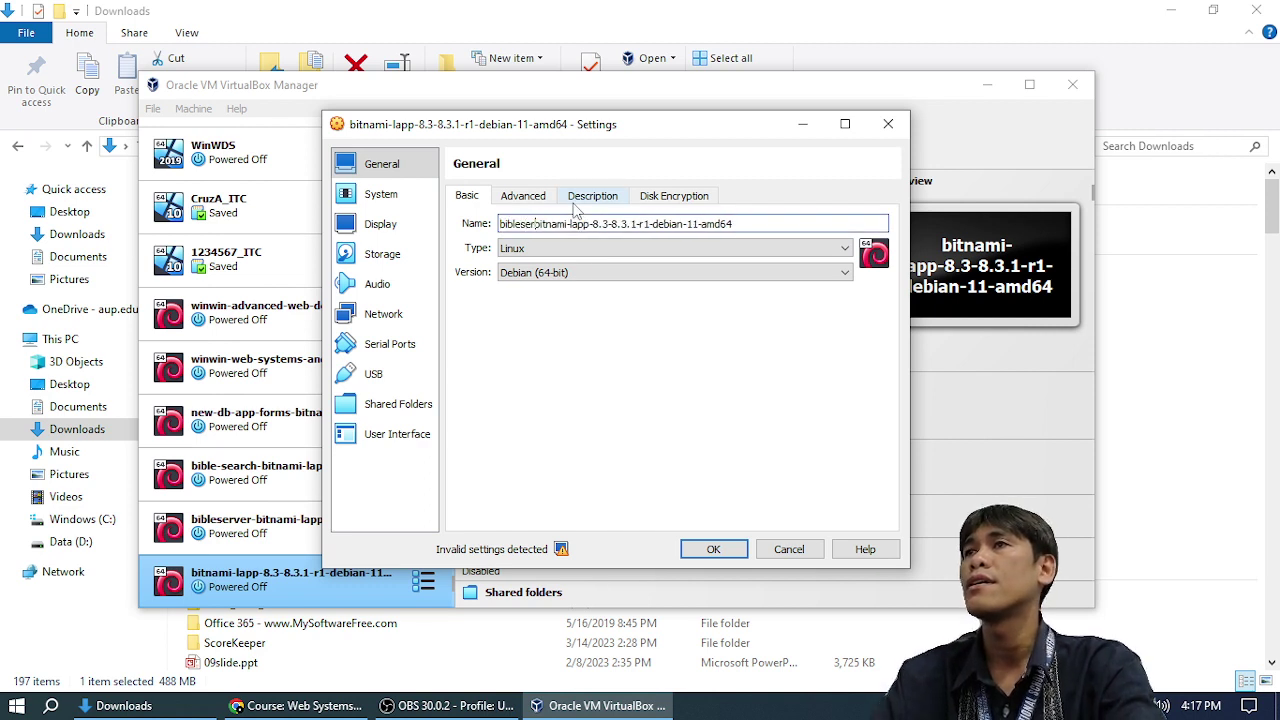
pyautogui.write('-')
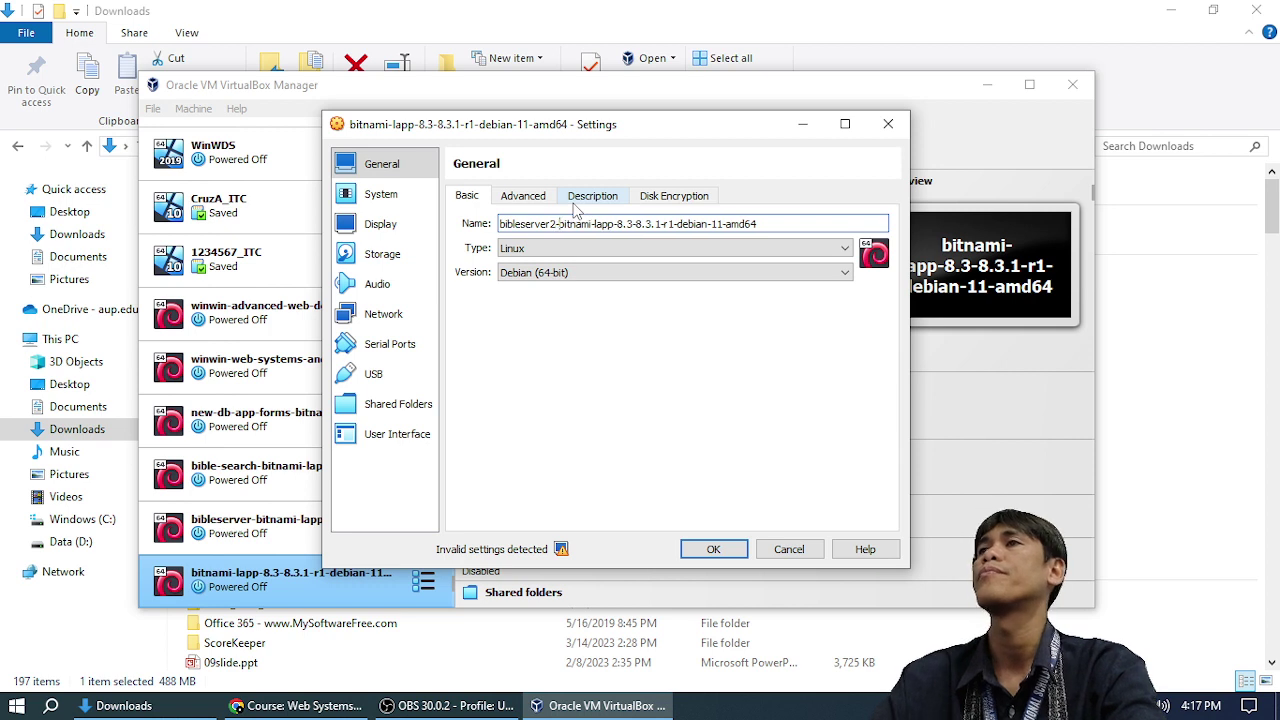
pyautogui.click(708, 549)
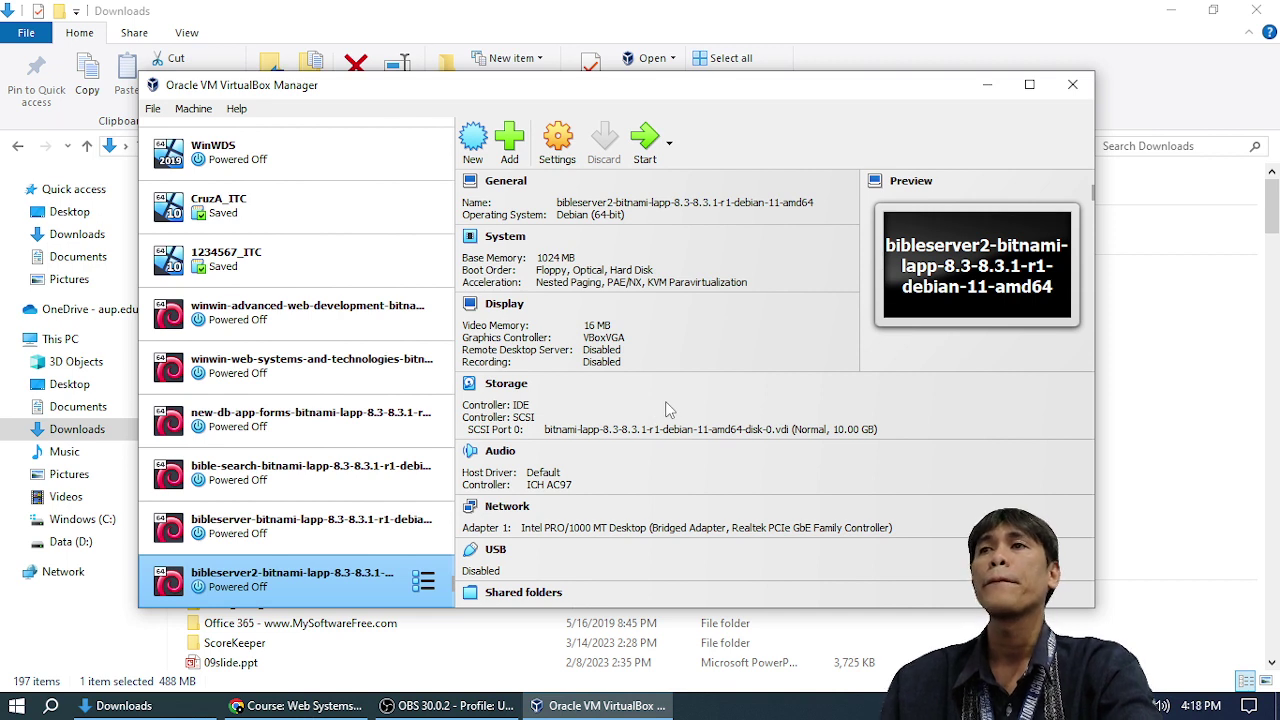
# Step: Review the source OVA file in Downloads and the name setting of the bibleserver2 virtual machine
pyautogui.moveTo(430, 530)
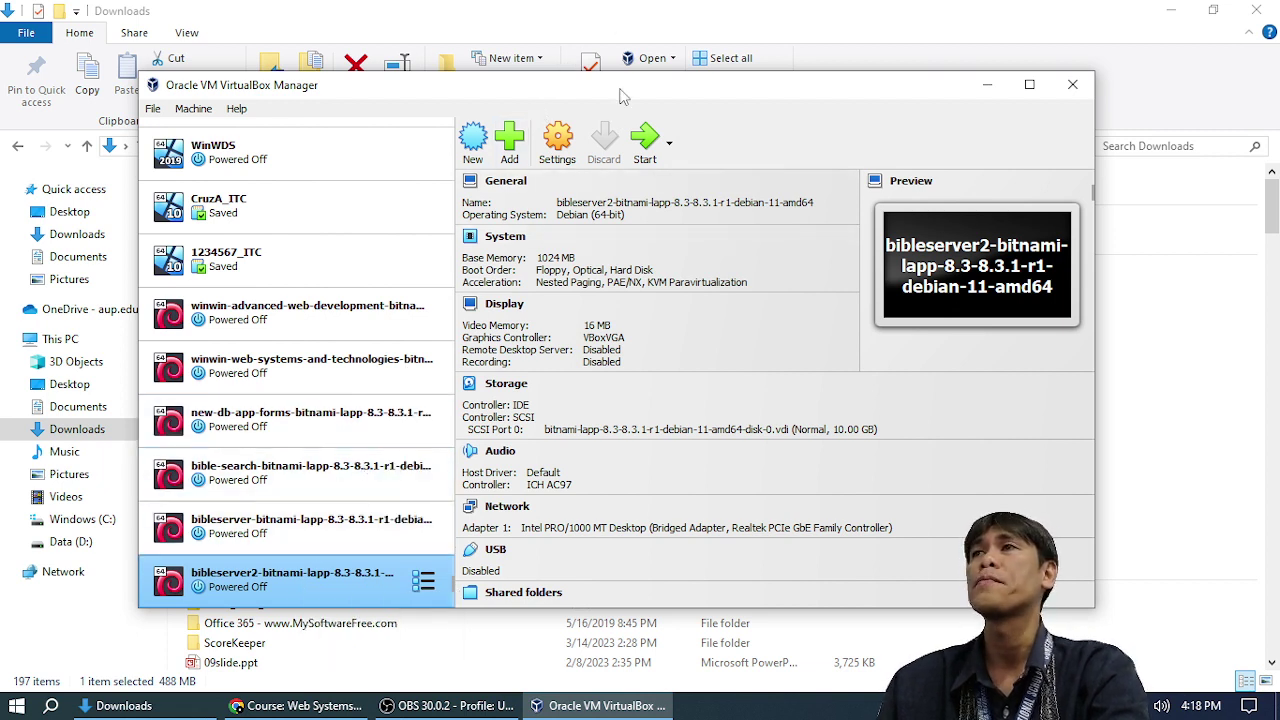
pyautogui.moveTo(620, 96); pyautogui.dragTo(634, 130)
pyautogui.click(613, 15)
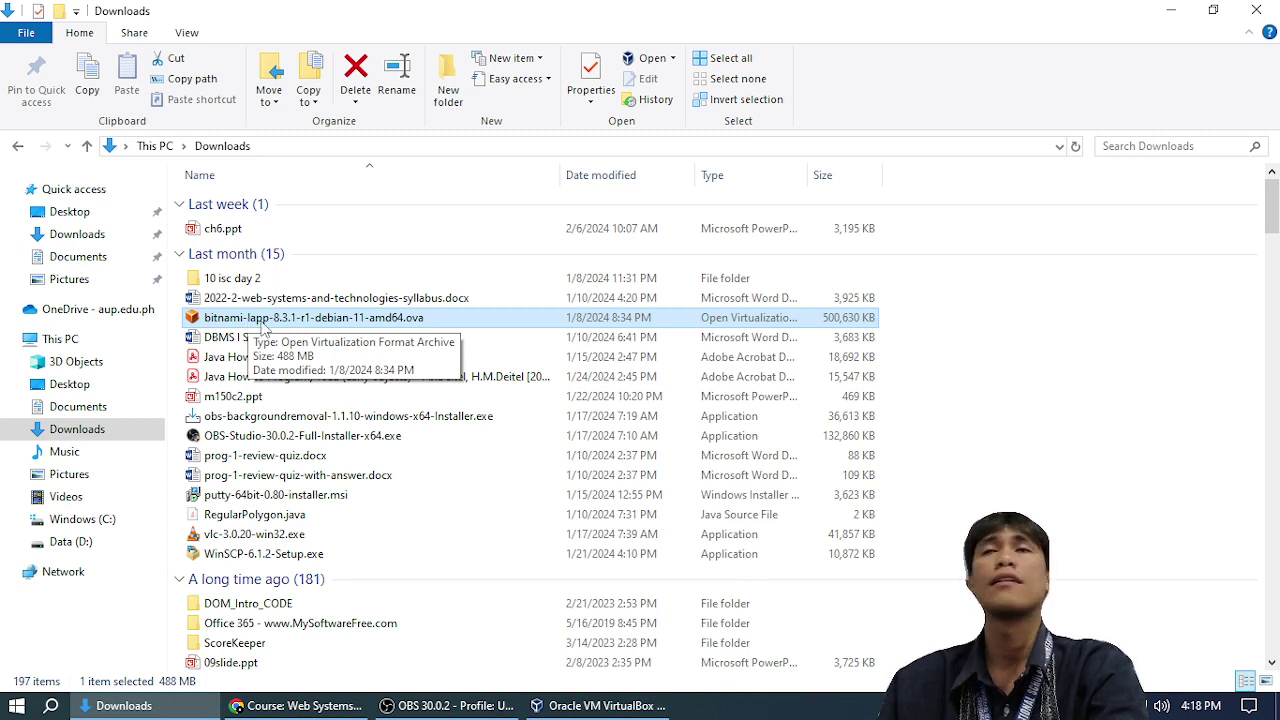
pyautogui.hotkey('alt', 'Tab')
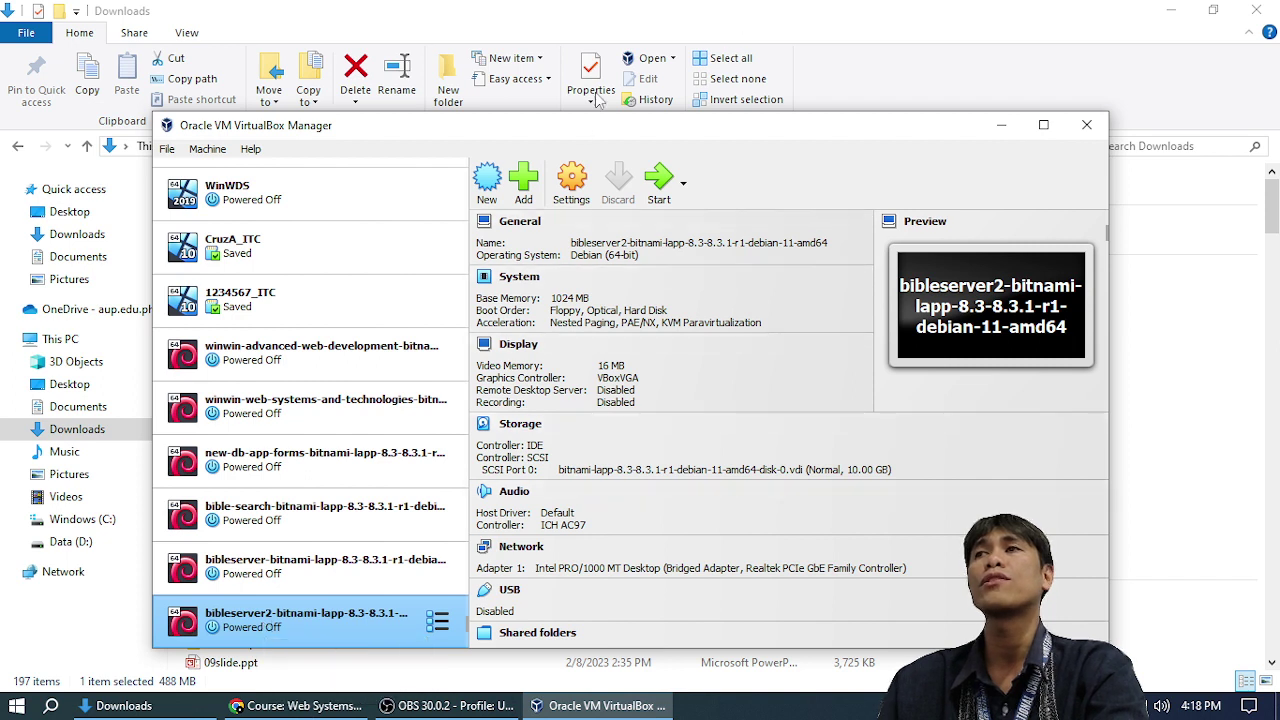
pyautogui.click(572, 178)
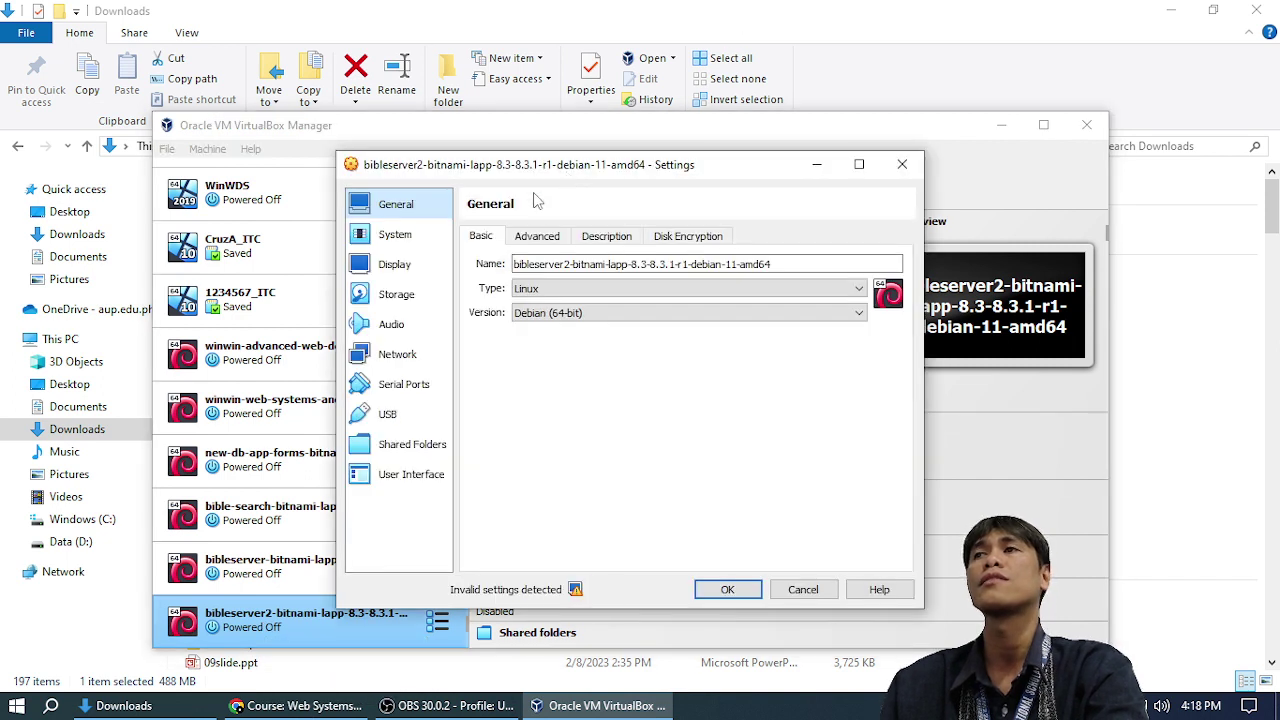
pyautogui.click(568, 265)
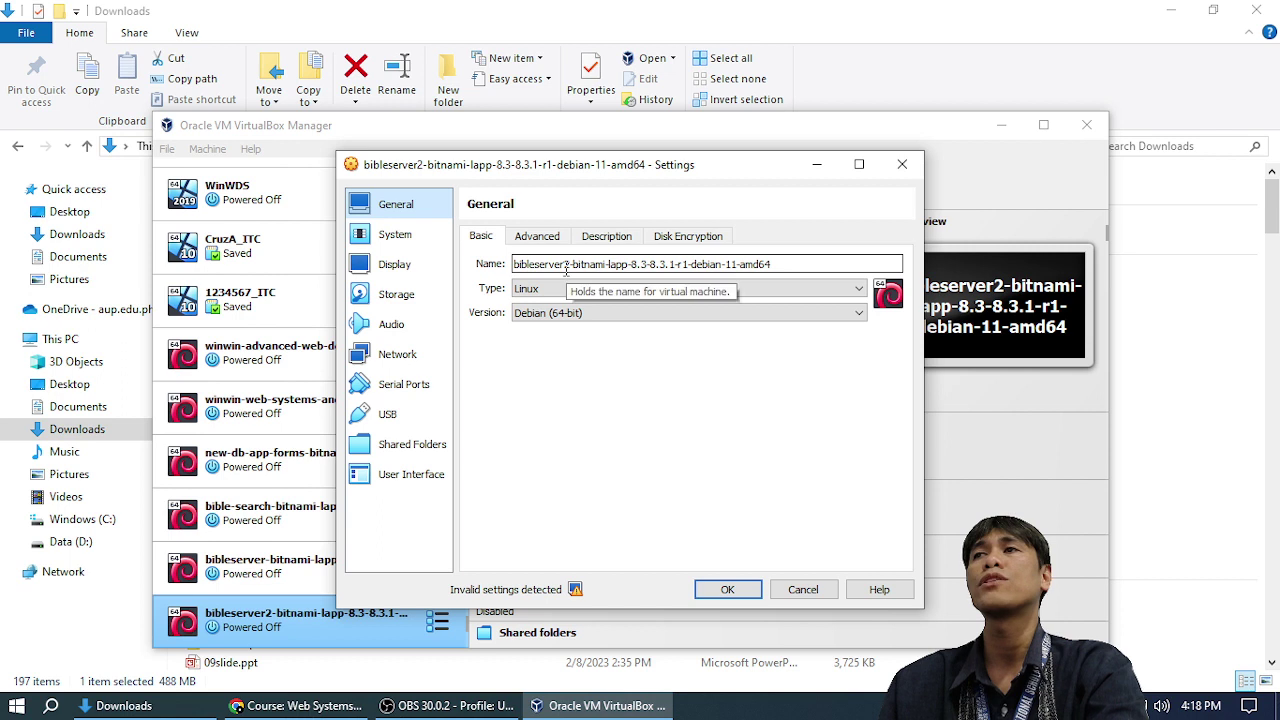
pyautogui.click(745, 595)
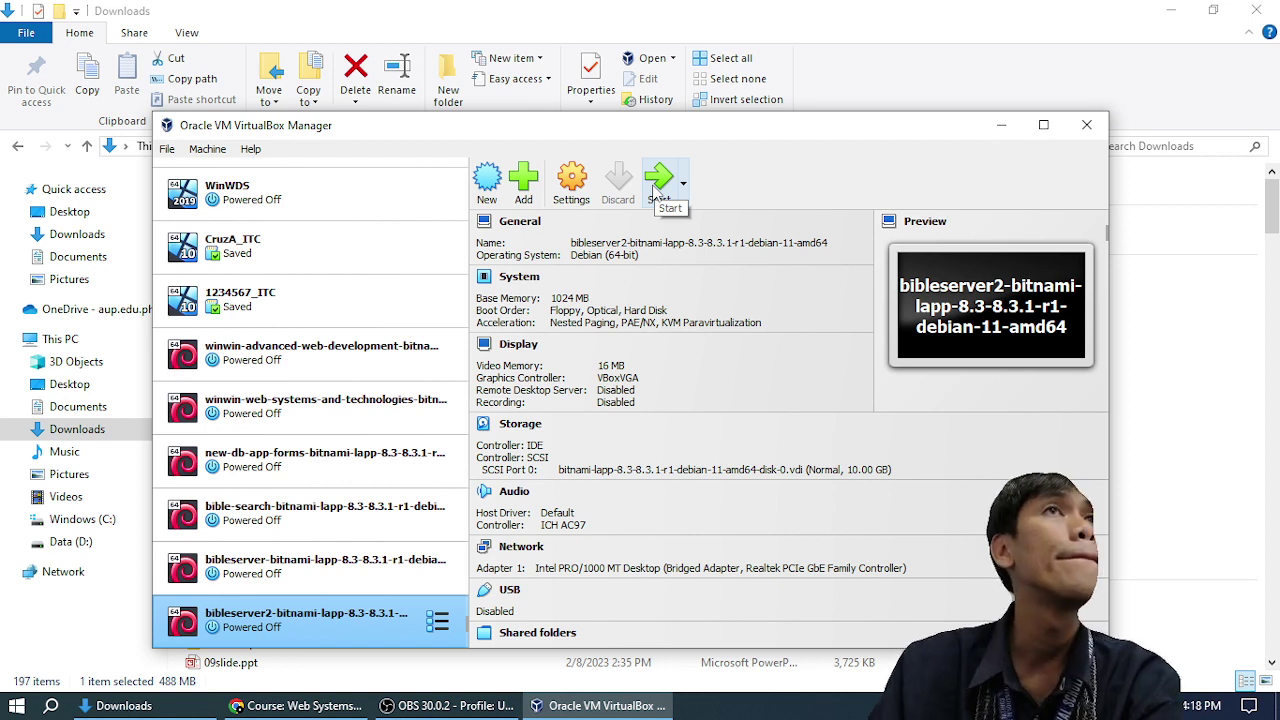
# Step: Attach network Adapter 1 of the bibleserver2 virtual machine to NAT and save the settings
pyautogui.click(572, 185)
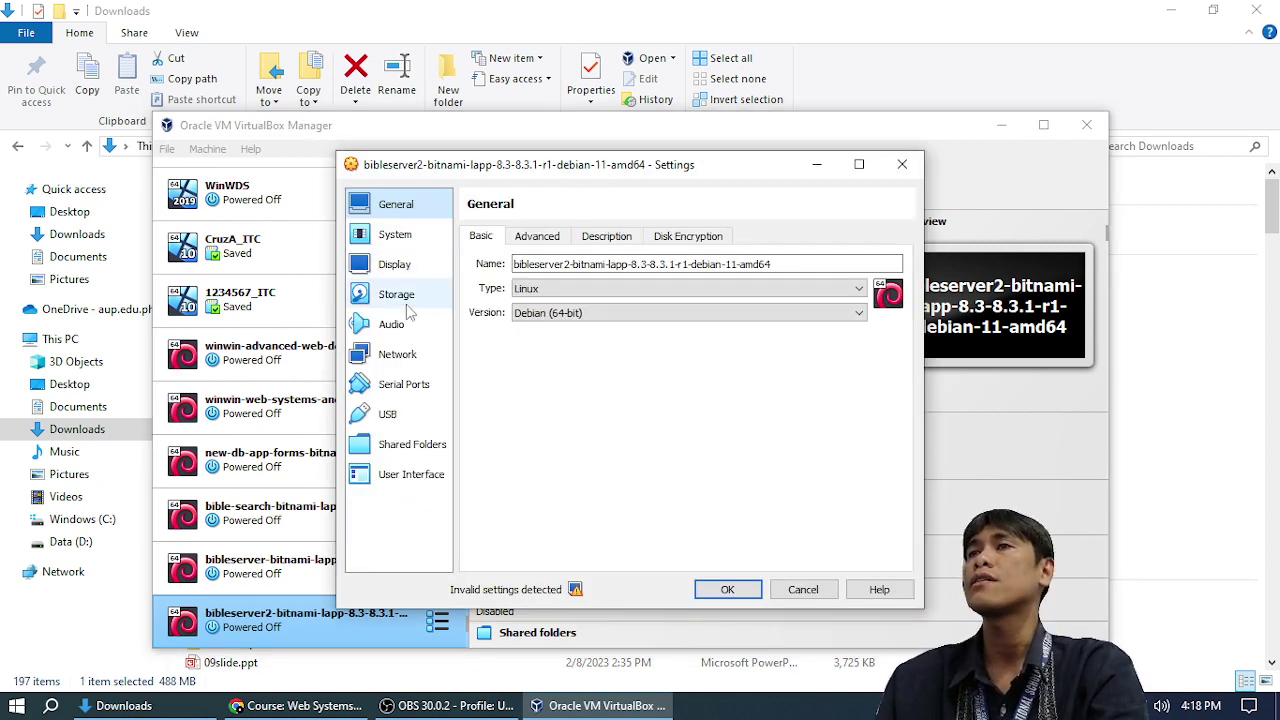
pyautogui.click(400, 354)
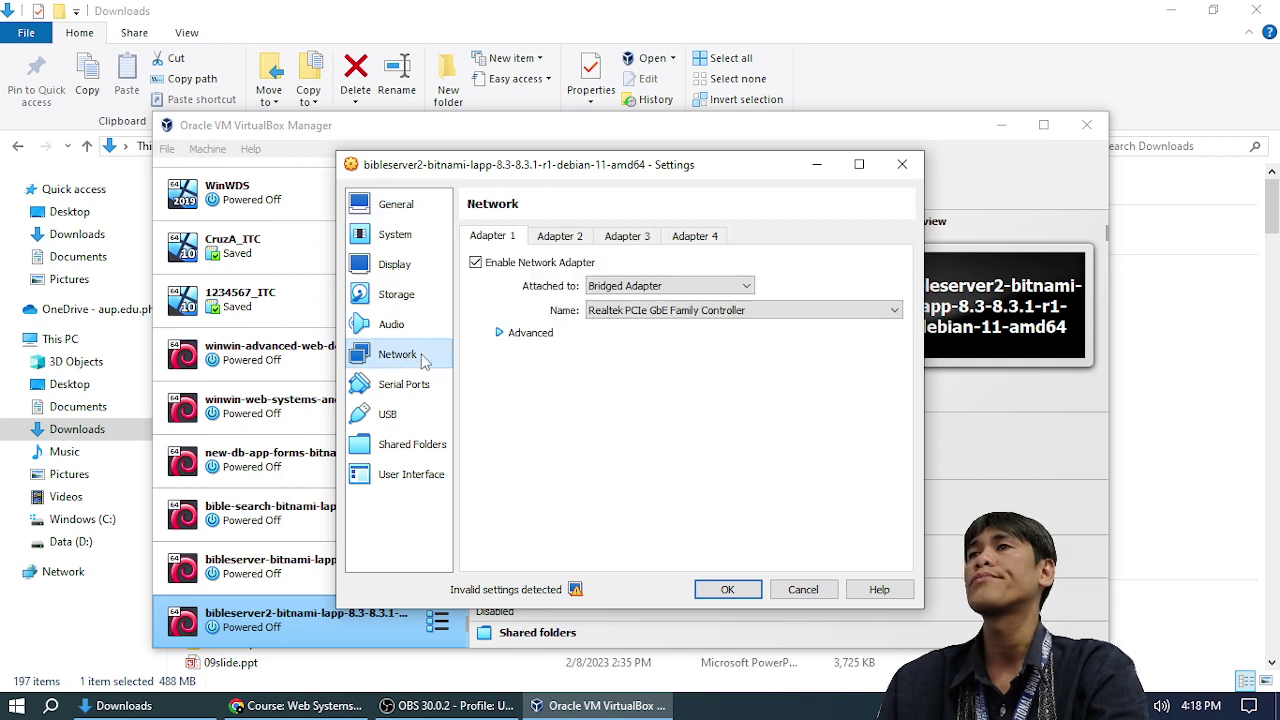
pyautogui.click(624, 287)
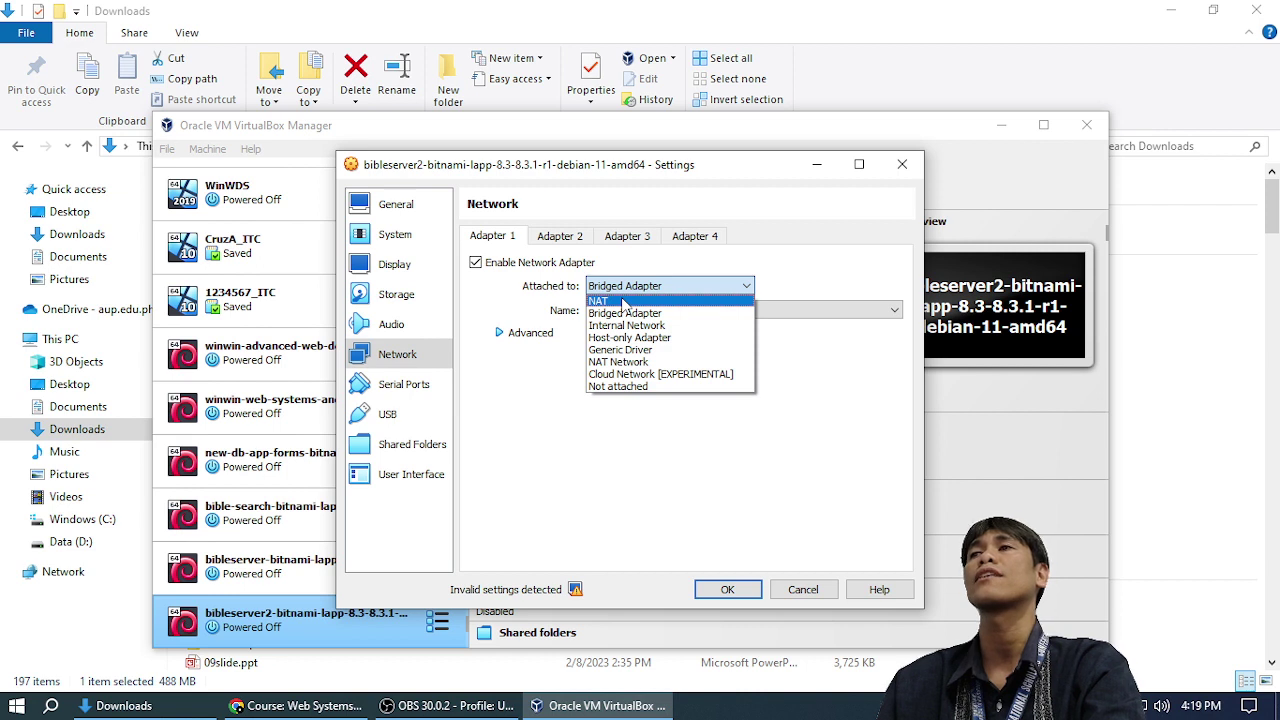
pyautogui.click(623, 302)
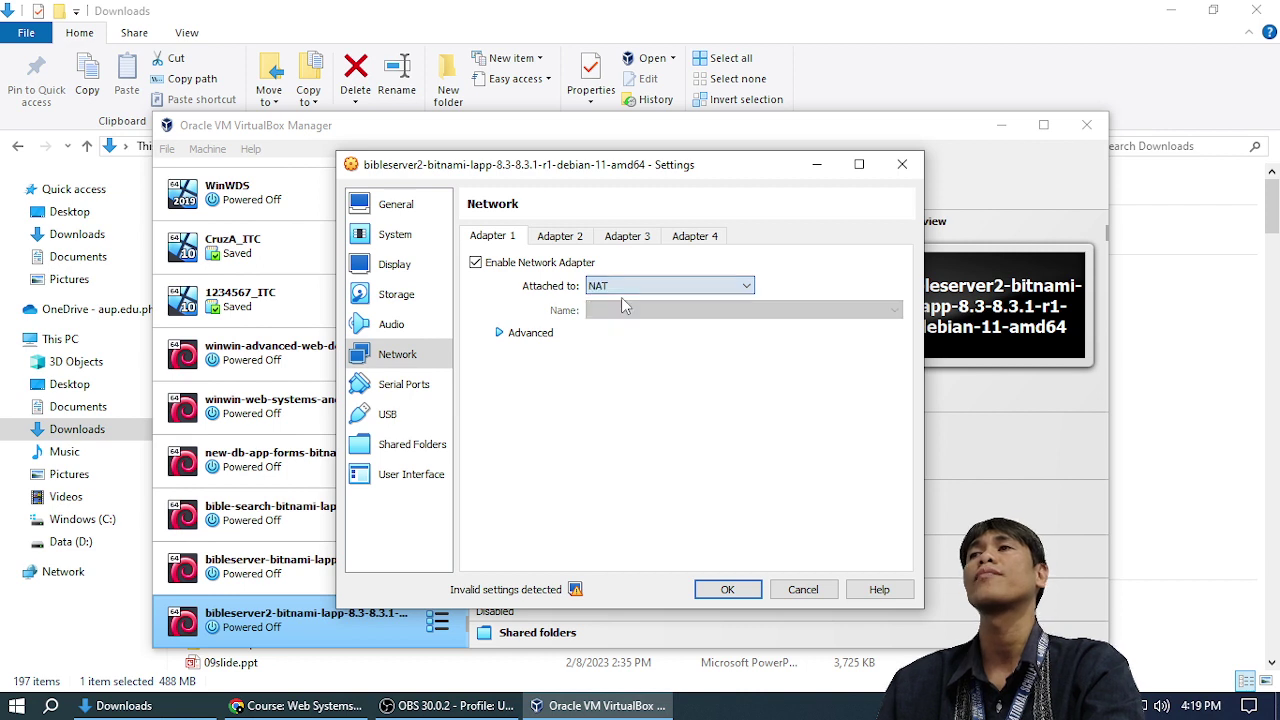
pyautogui.click(728, 590)
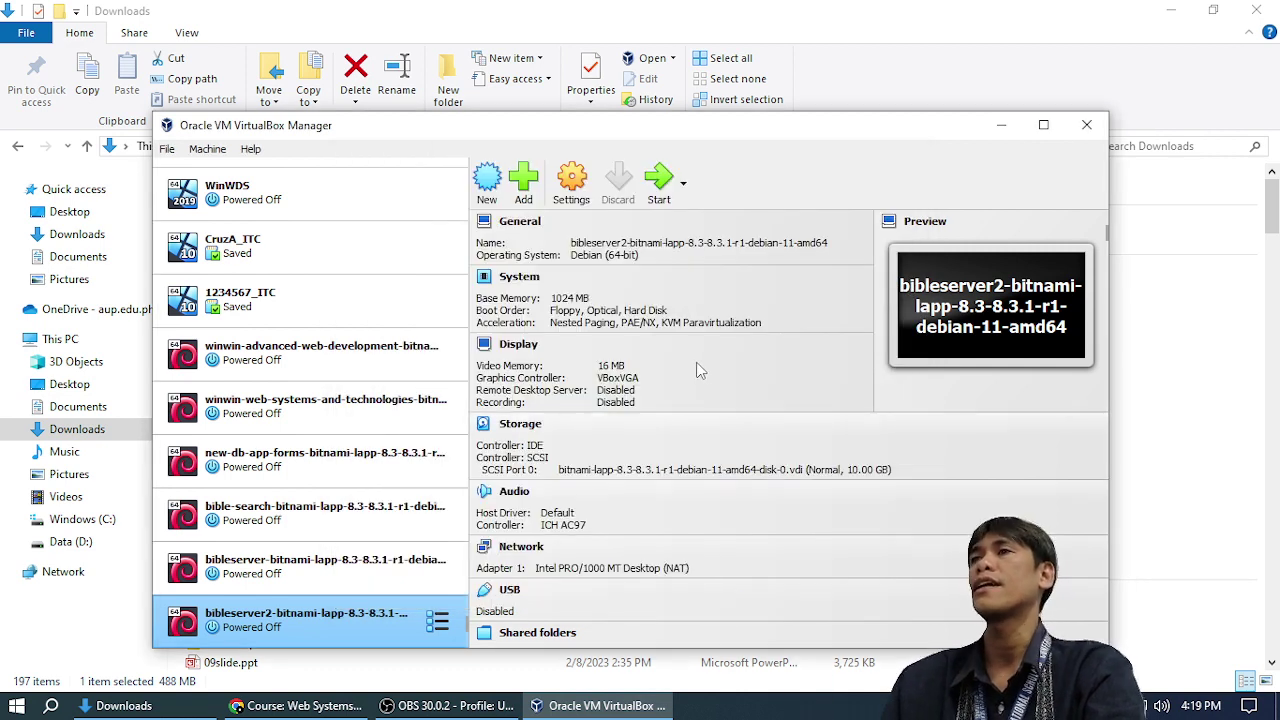
# Step: Start the bibleserver2 virtual machine and clear the notifications in its window
pyautogui.click(659, 180)
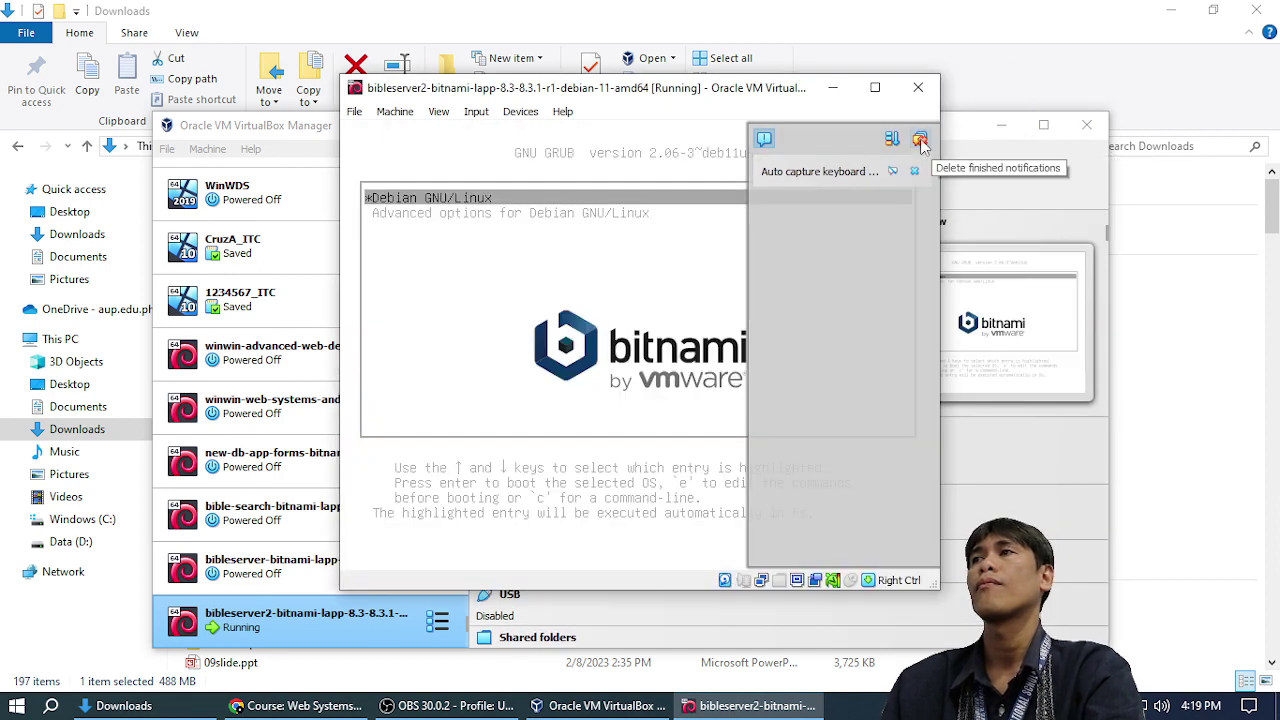
pyautogui.click(935, 144)
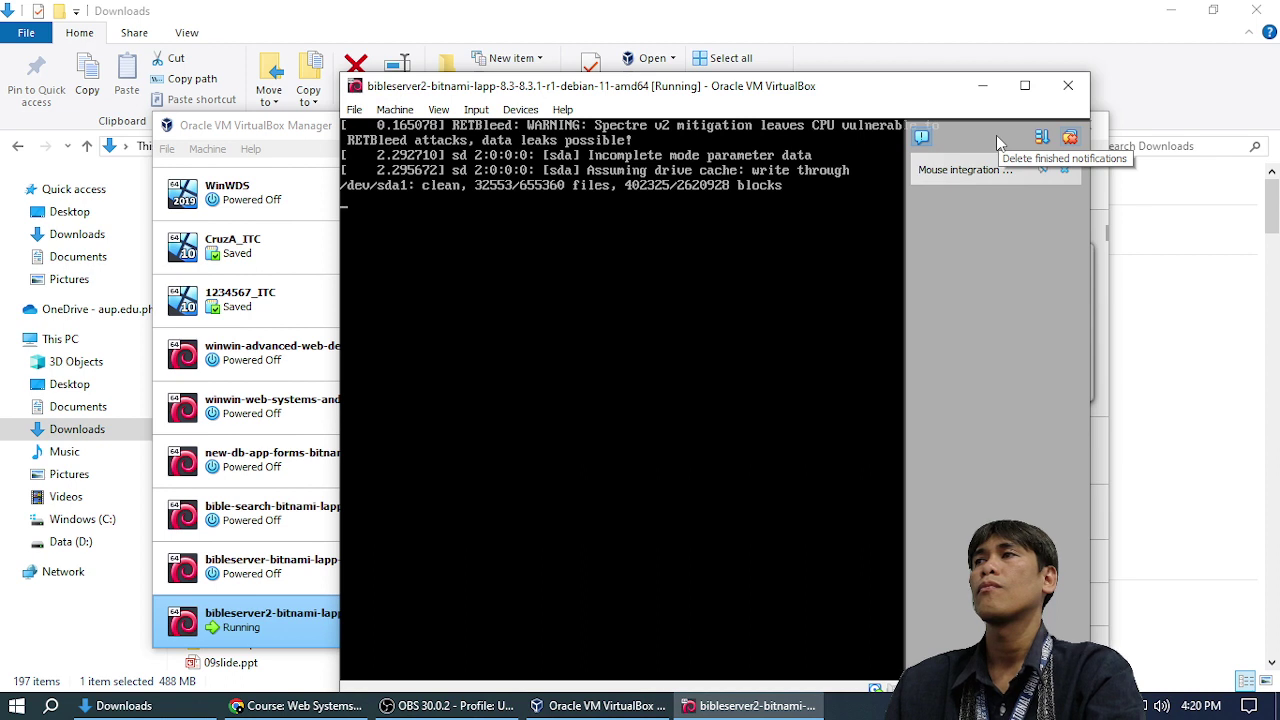
pyautogui.click(1069, 136)
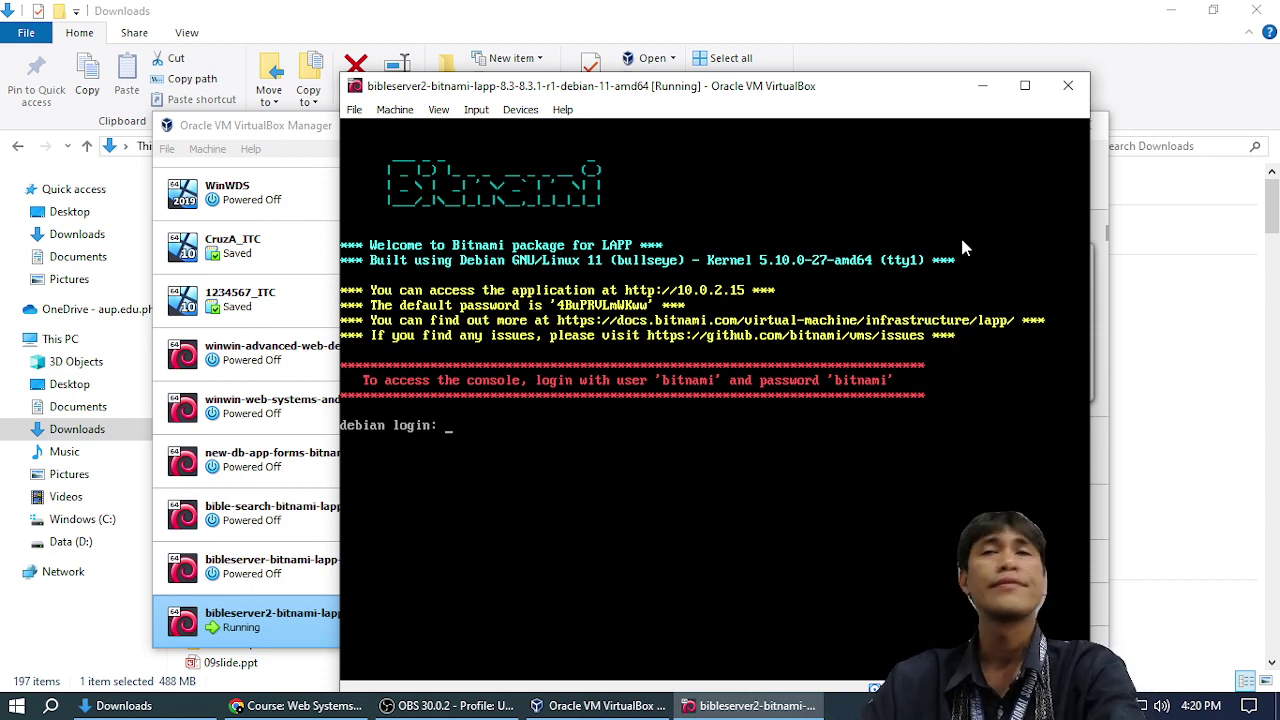
# Step: Log in to the Debian console as the default Bitnami user with the account password
pyautogui.write('bitnami')
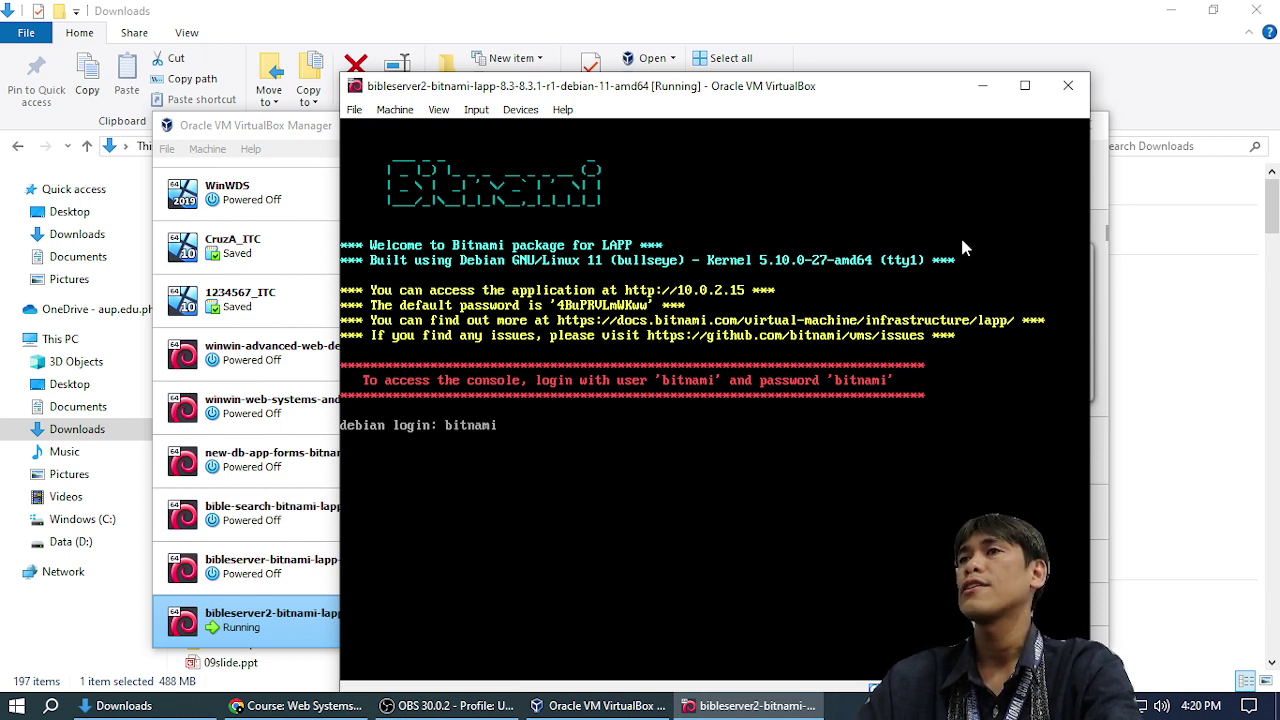
pyautogui.press('Return')
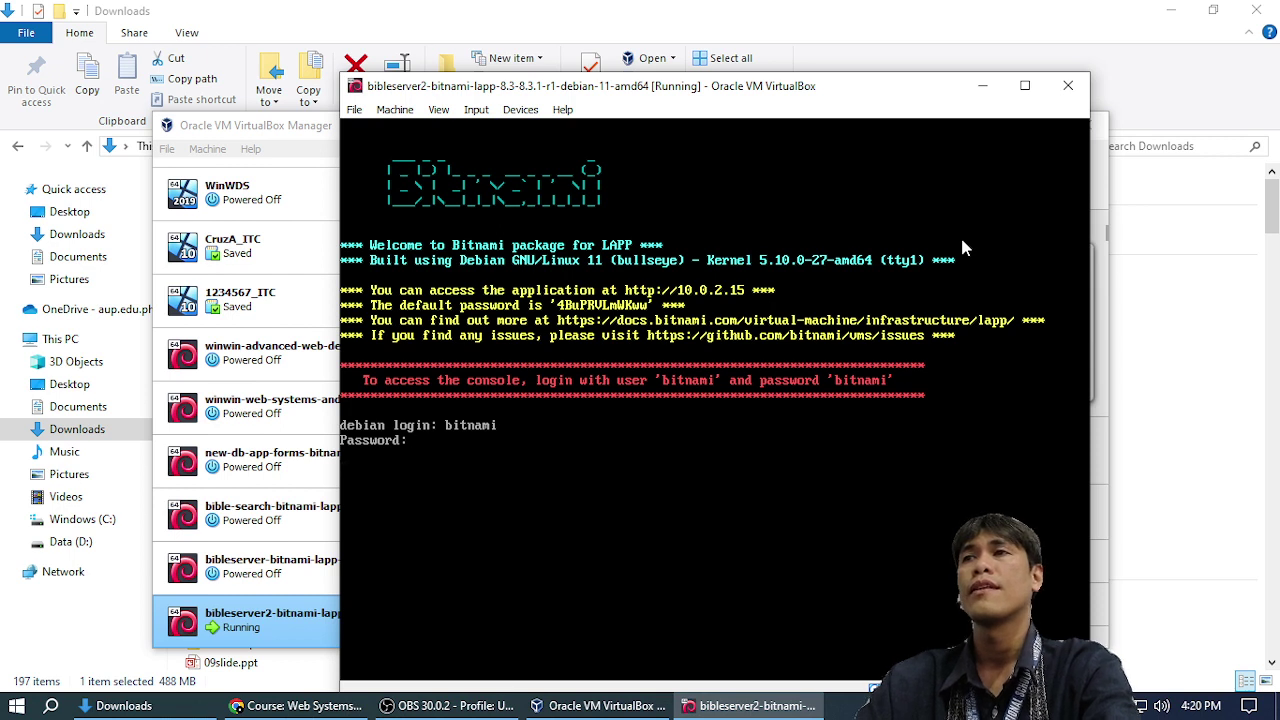
pyautogui.press('Return')
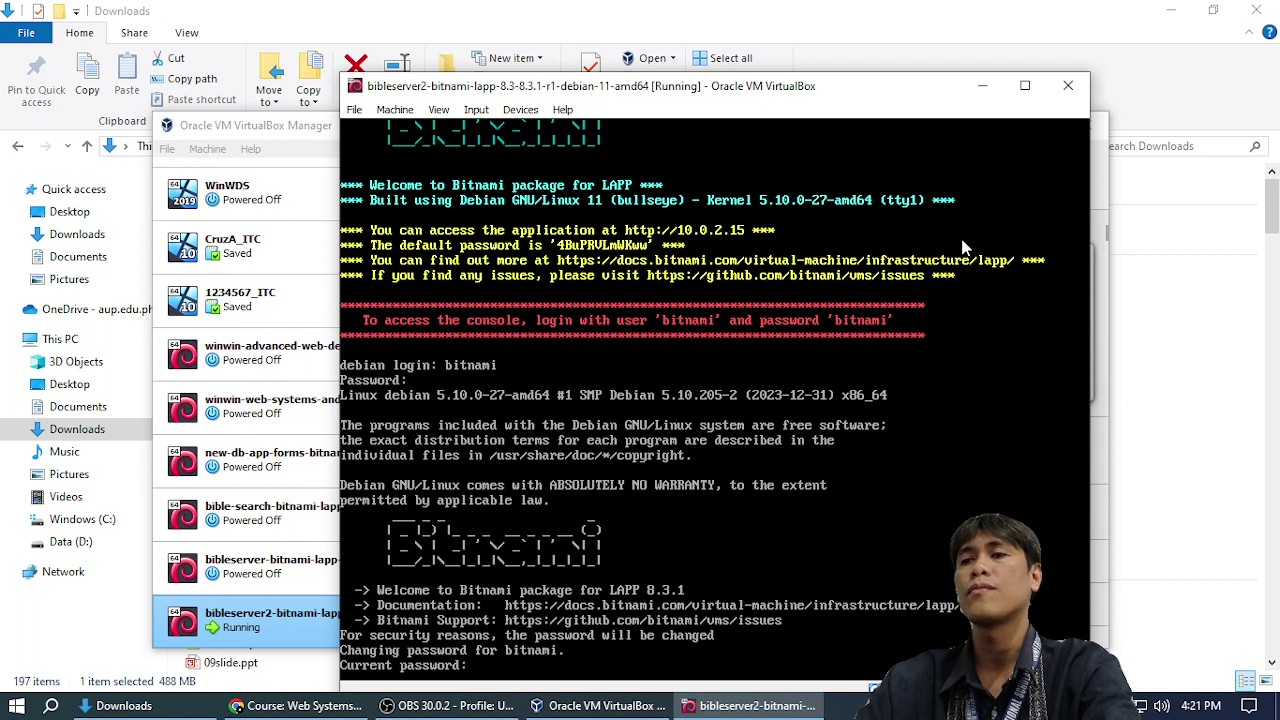
# Step: Change the default Bitnami user's console password by entering the current password and the new password twice
pyautogui.press('Return')
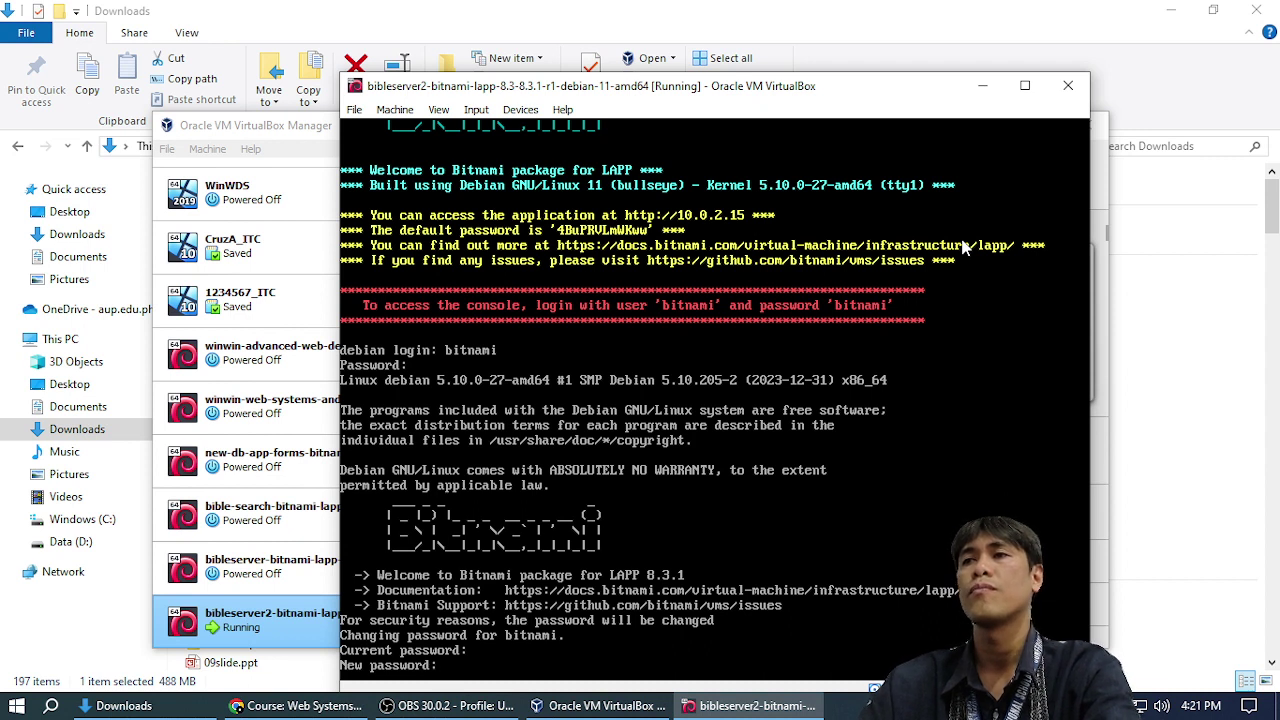
pyautogui.press('Return')
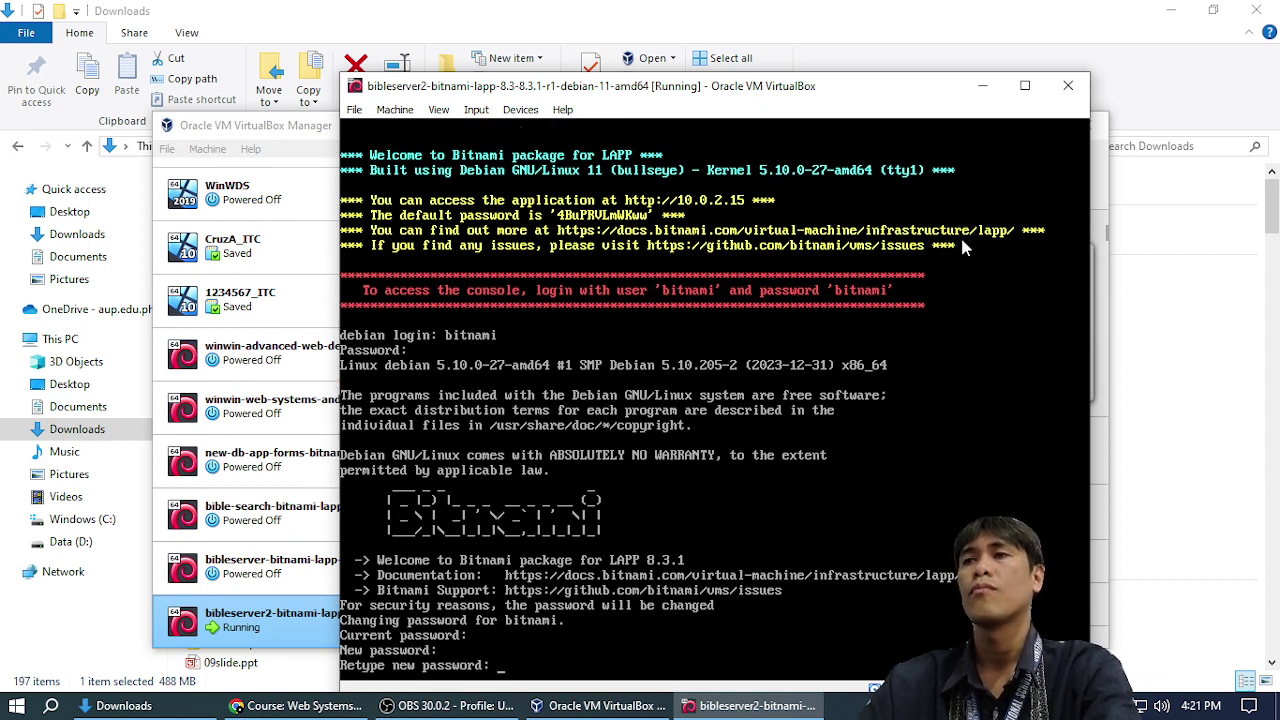
pyautogui.press('Return')
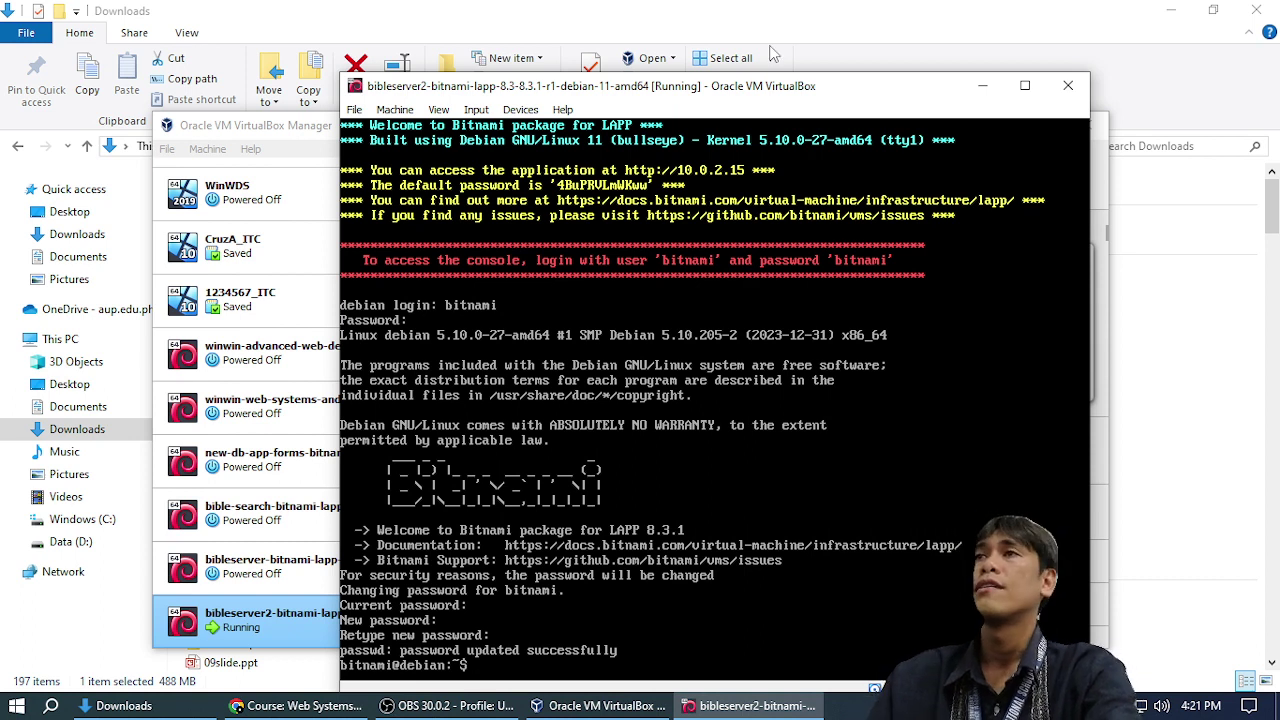
# Step: Review the source OVA file in Downloads and the Adapter 1 network settings of the bibleserver2 virtual machine
pyautogui.click(568, 9)
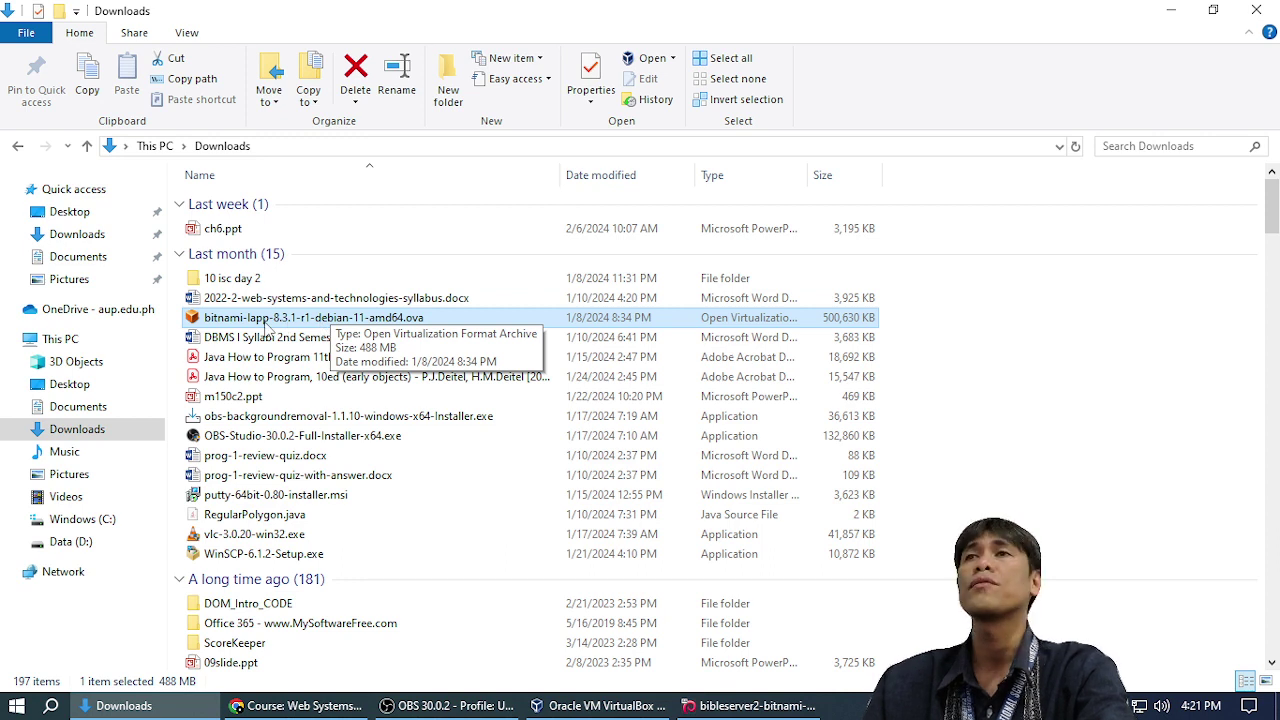
pyautogui.click(537, 706)
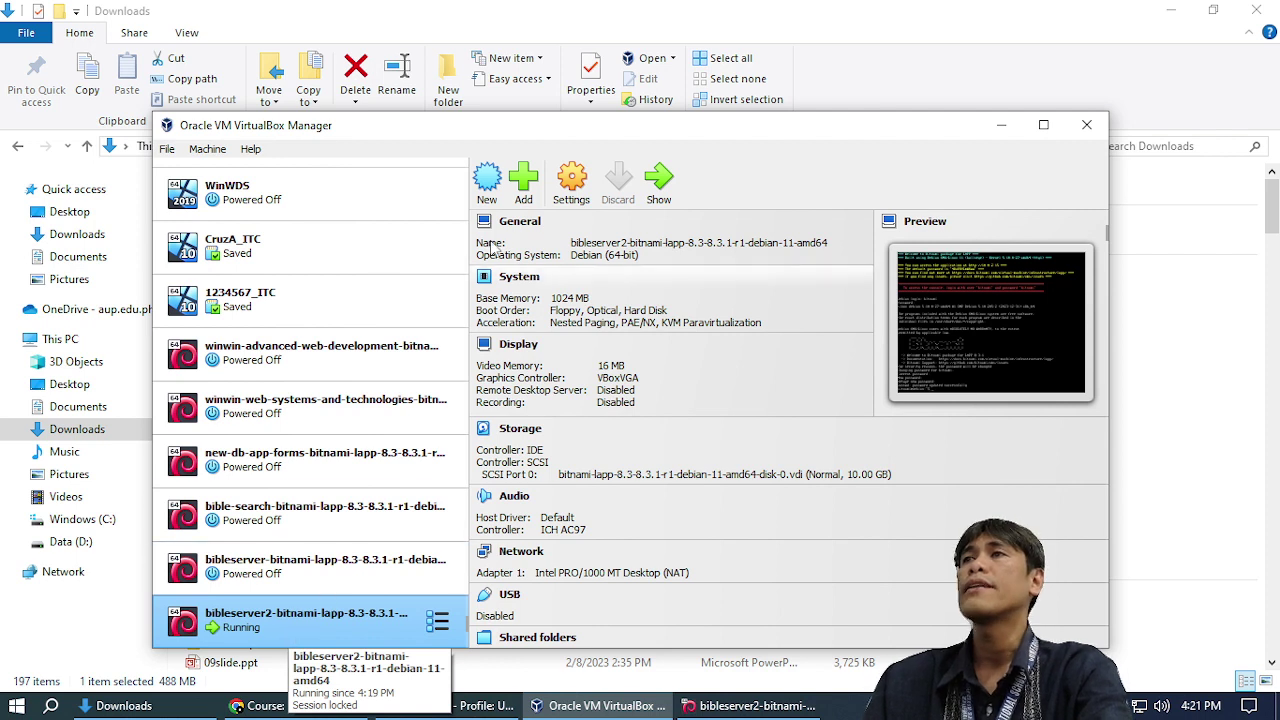
pyautogui.click(566, 178)
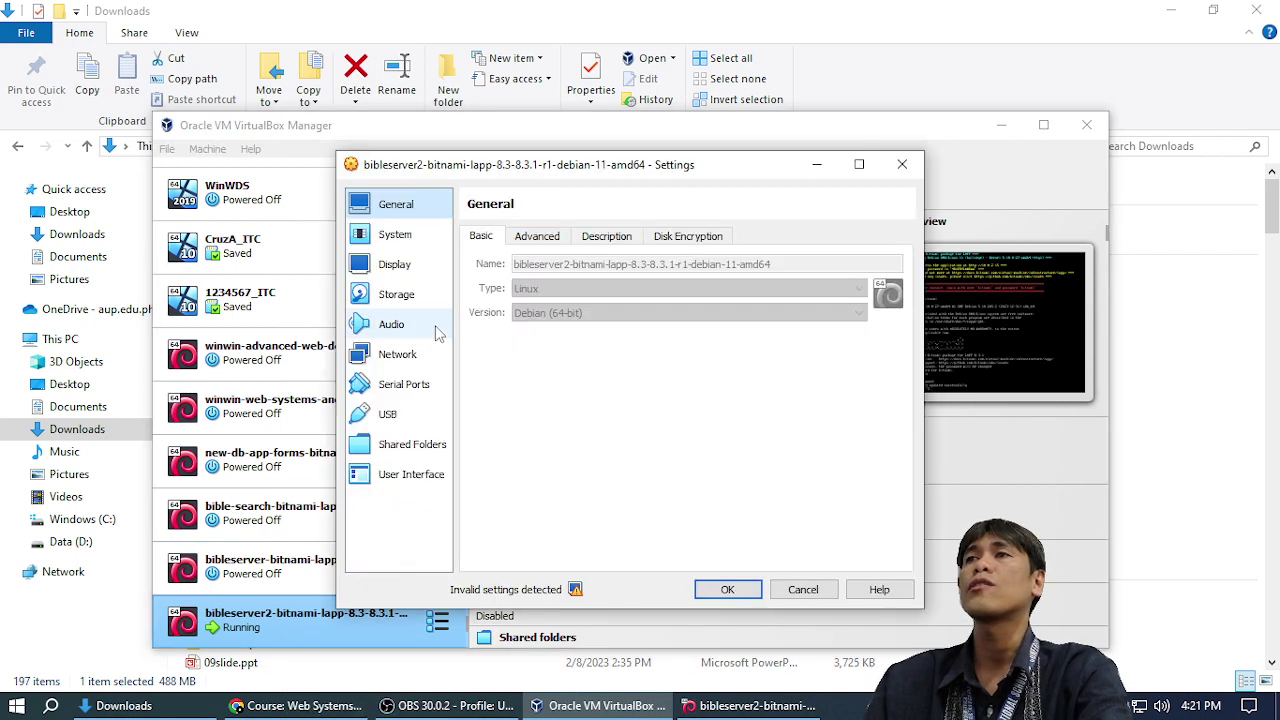
pyautogui.click(398, 354)
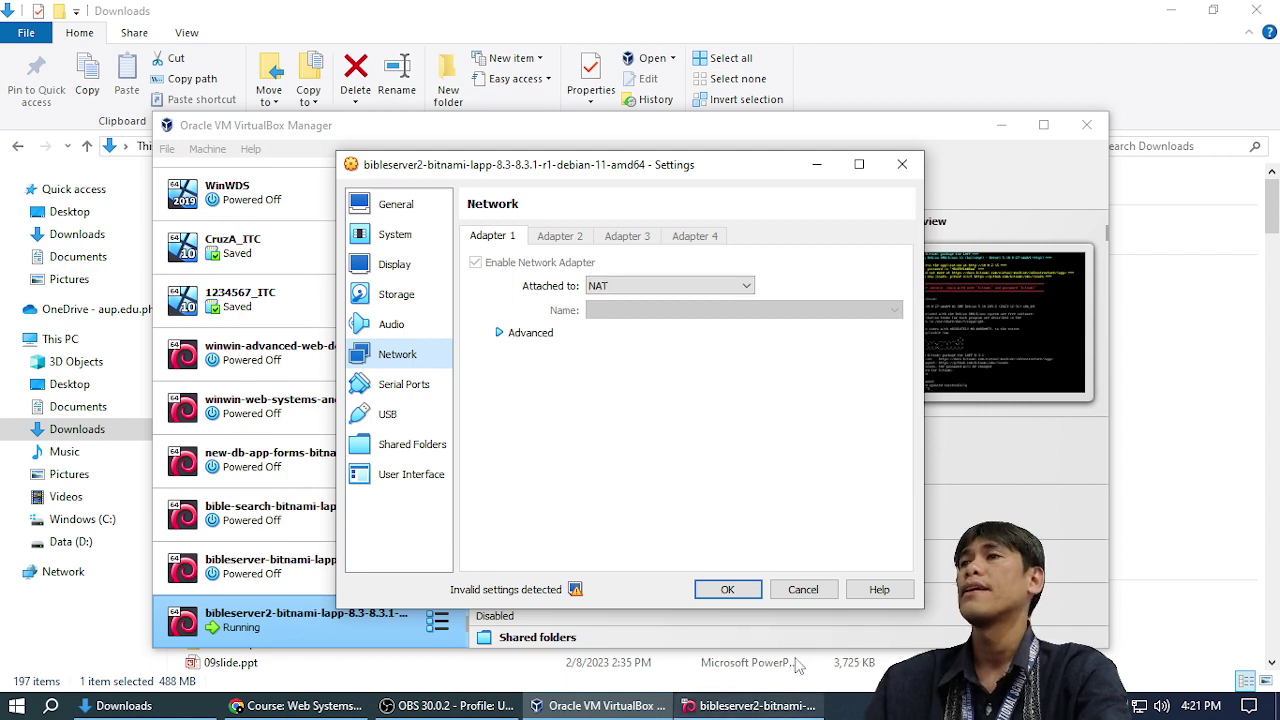
pyautogui.click(738, 590)
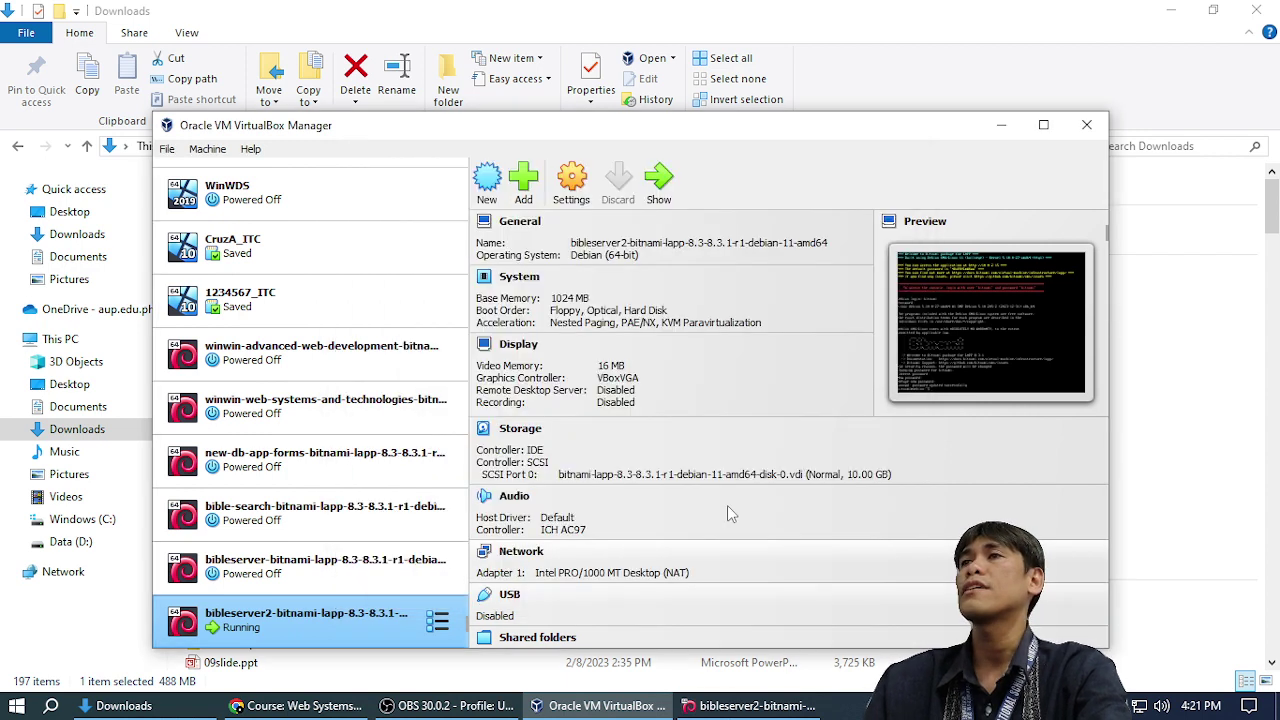
# Step: View the bibleserver2 console and recheck how Adapter 1 is attached in the virtual machine's network settings
pyautogui.click(600, 705)
pyautogui.hotkey('alt', 'Tab')
pyautogui.hotkey('alt', 'Tab')
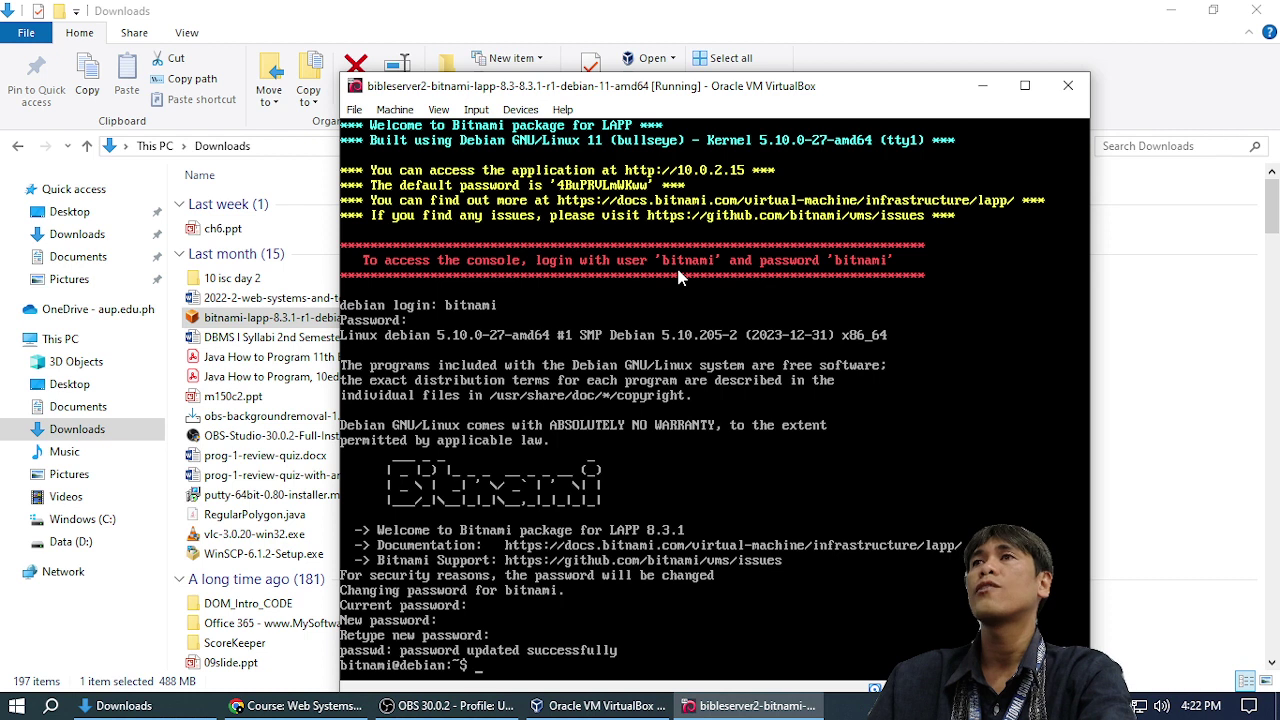
pyautogui.click(588, 705)
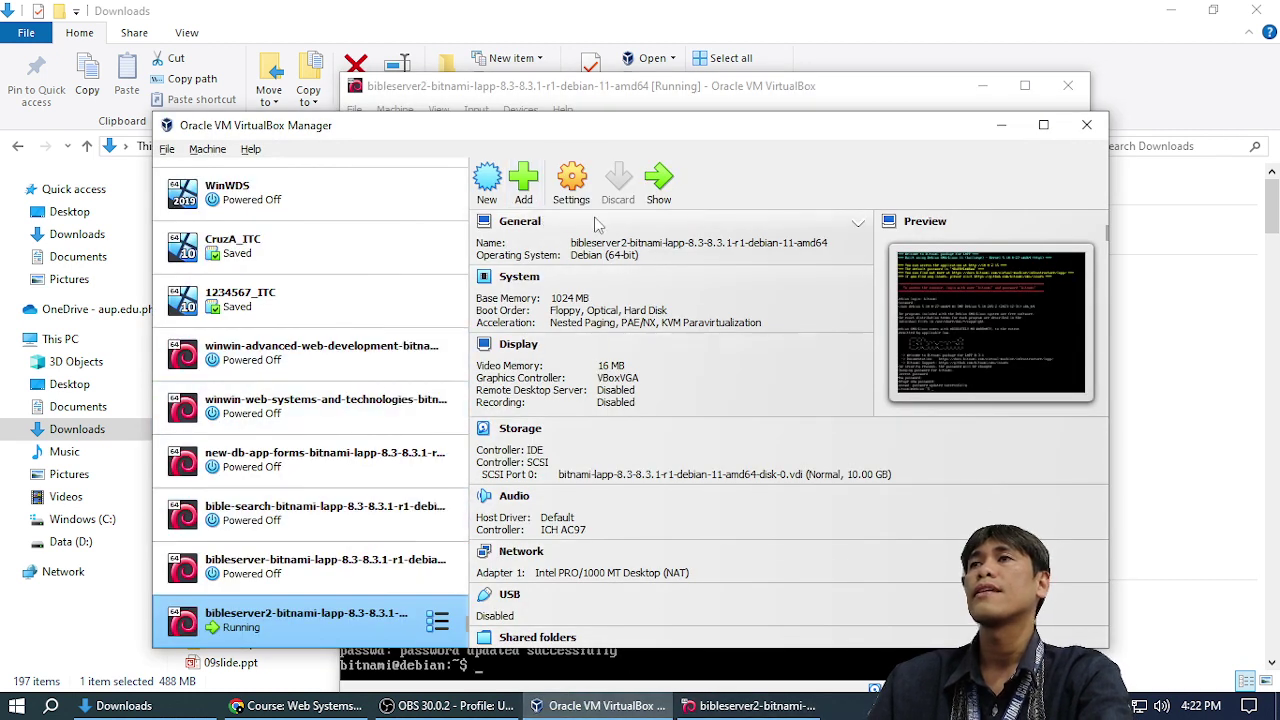
pyautogui.click(593, 185)
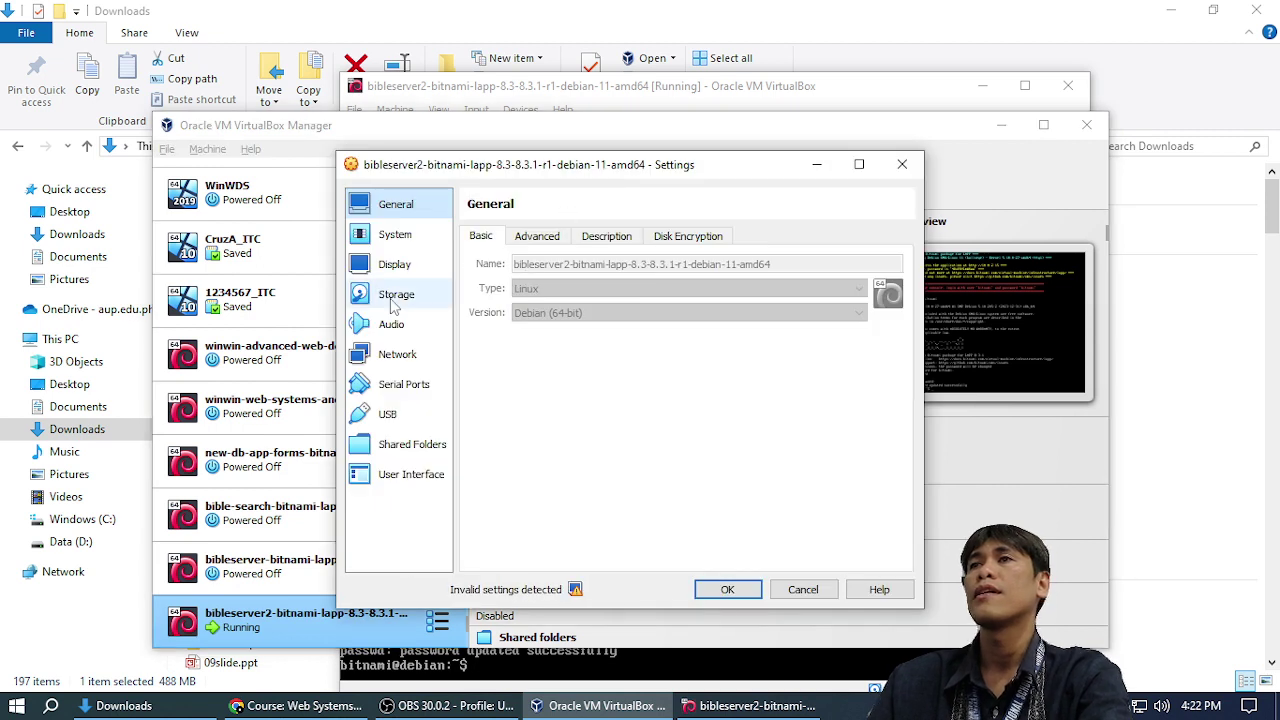
pyautogui.click(397, 357)
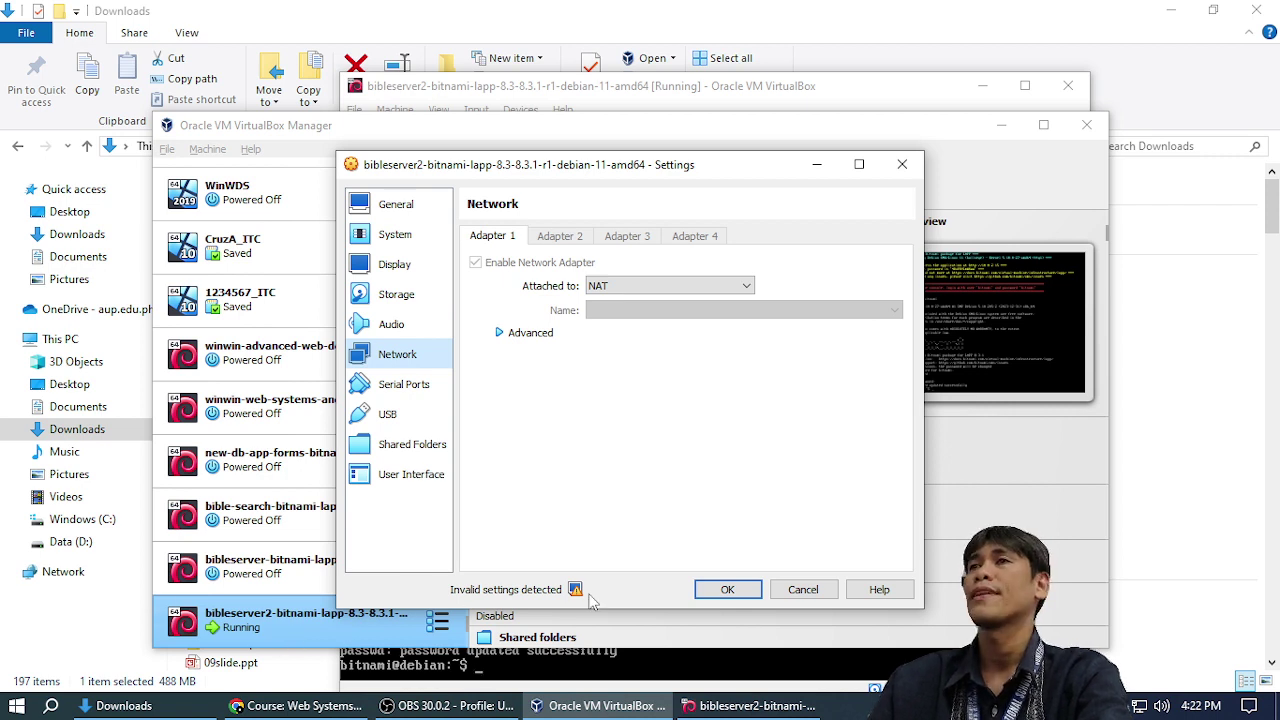
pyautogui.click(727, 589)
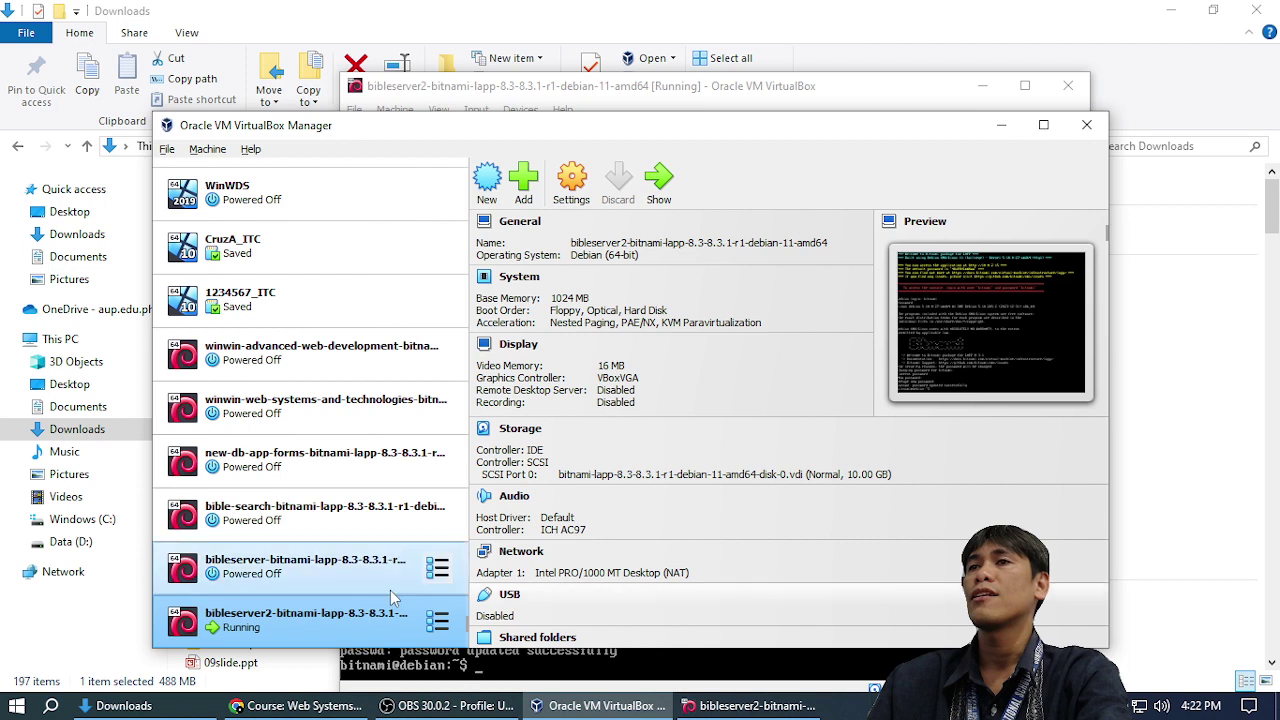
# Step: Inspect the basic and advanced general settings of the bibleserver2 virtual machine, then close them without changes
pyautogui.click(574, 186)
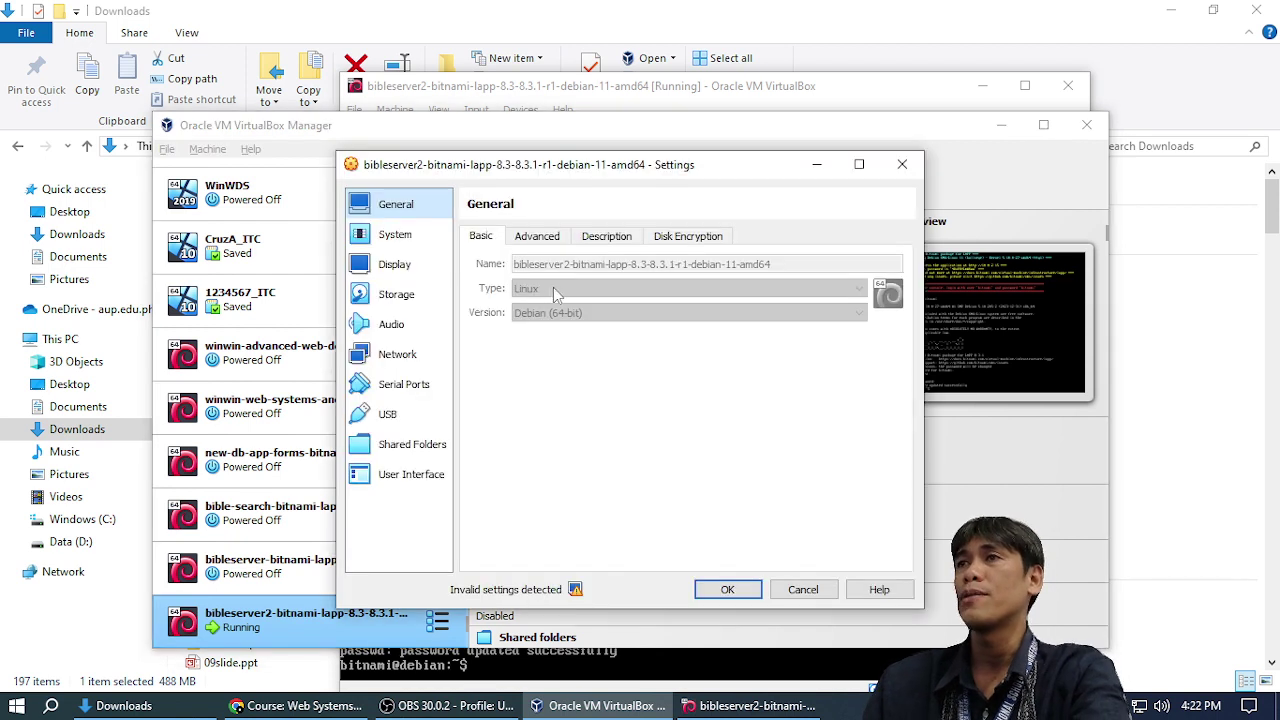
pyautogui.click(545, 238)
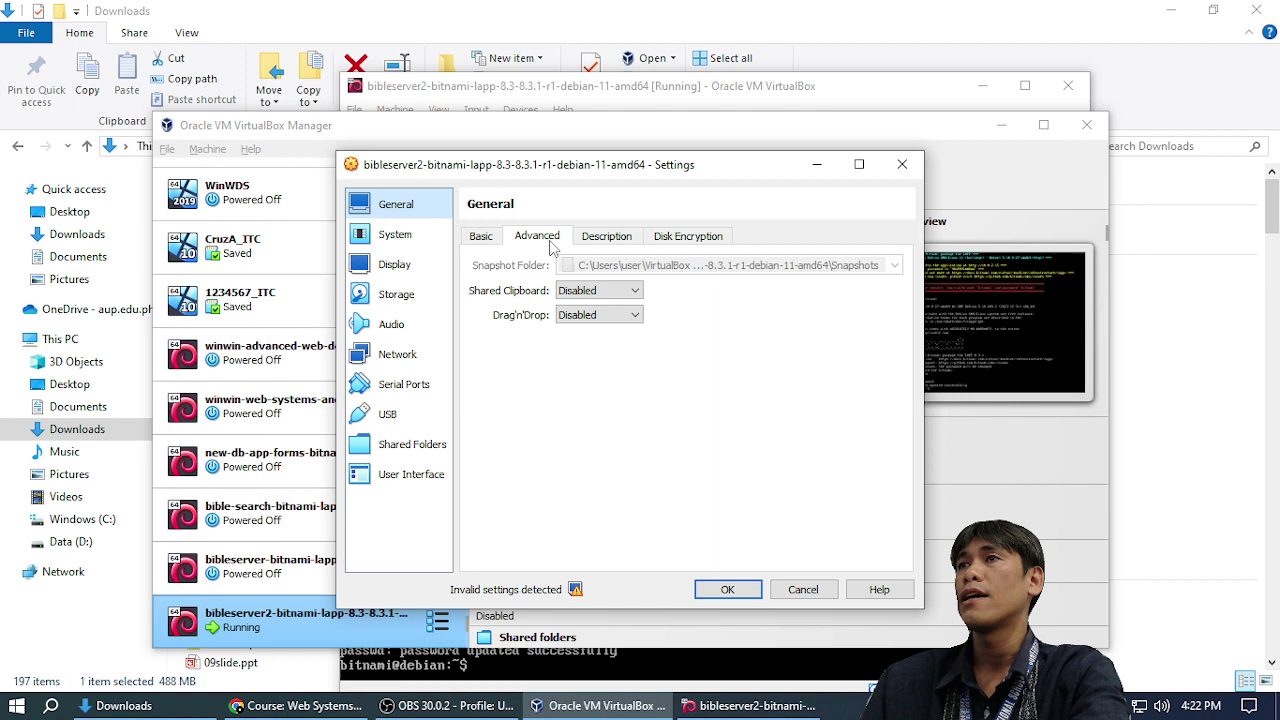
pyautogui.click(494, 244)
pyautogui.press('Escape')
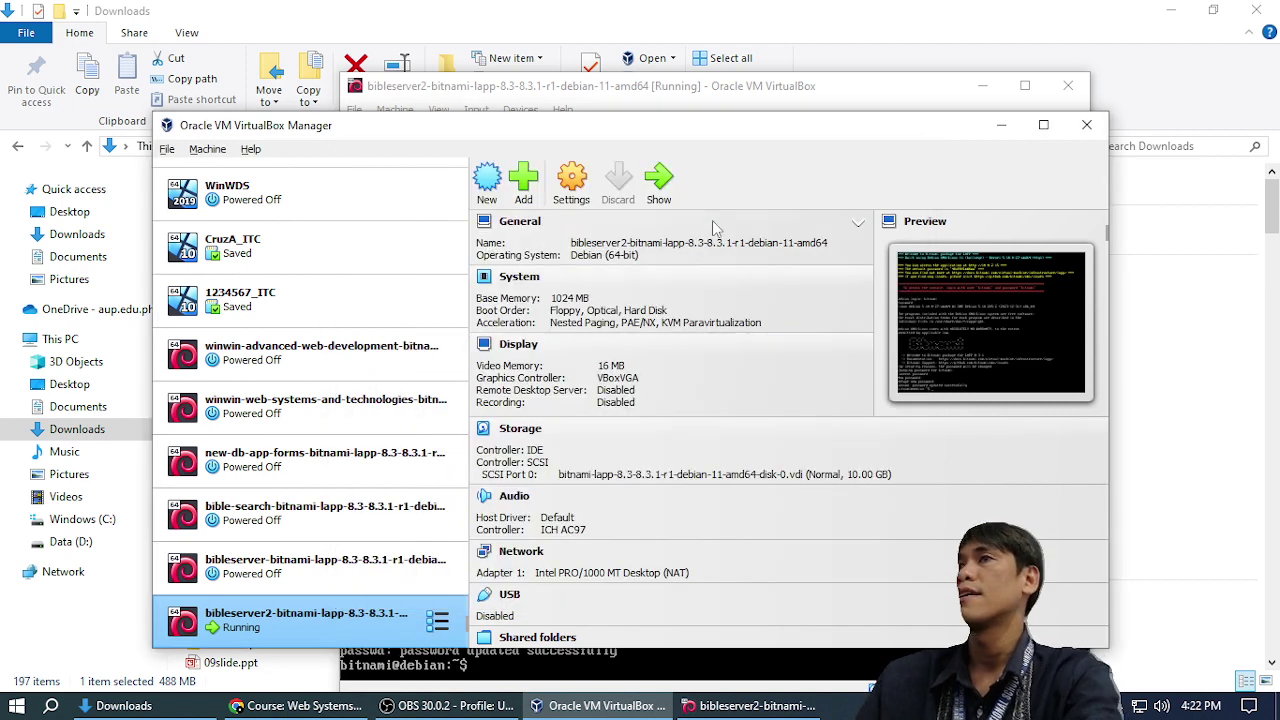
# Step: Bring the bibleserver2 console window to the front and move it slightly higher on the desktop
pyautogui.click(632, 648)
pyautogui.click(912, 252)
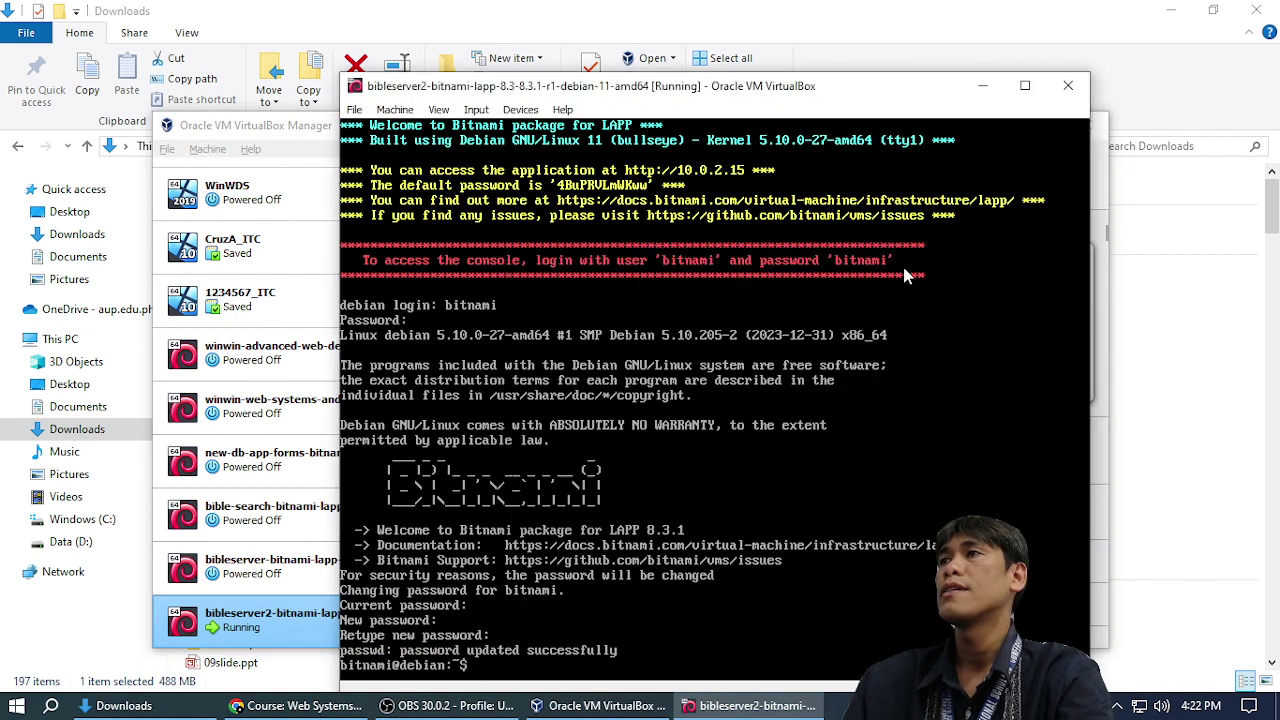
pyautogui.moveTo(737, 91); pyautogui.dragTo(741, 64)
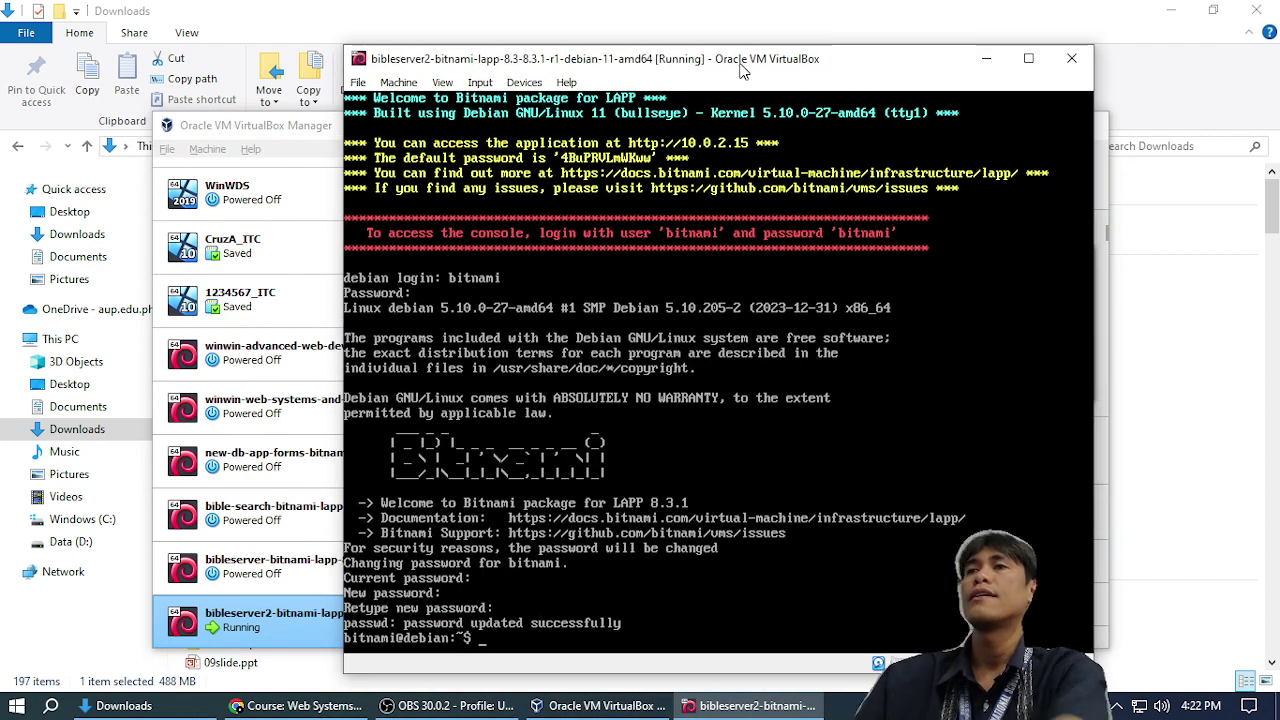